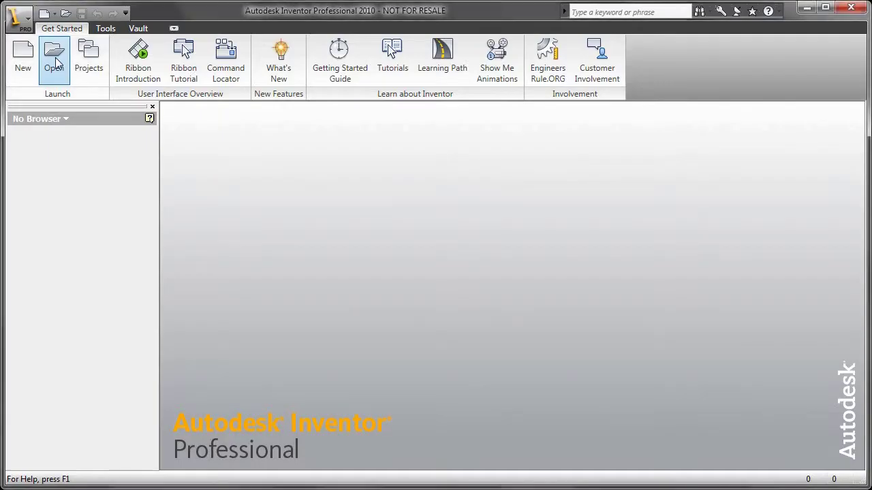
Step: Open chillerasm.asm.1 from the ProE Data folder, filtered to Pro/ENGINEER Files
click(57, 63)
double_click(534, 197)
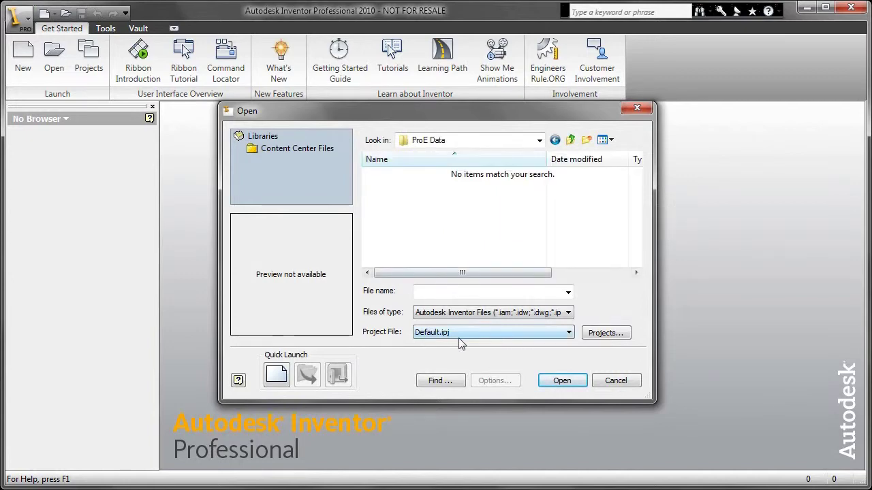
click(479, 314)
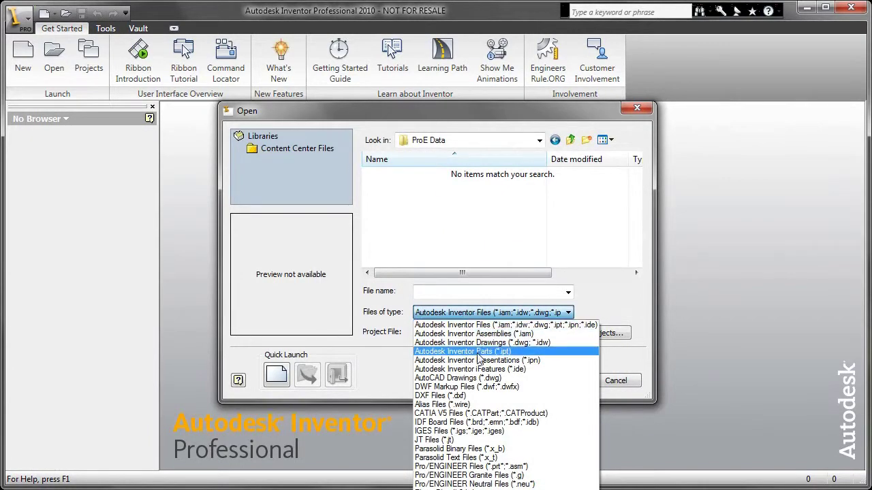
click(481, 467)
click(377, 240)
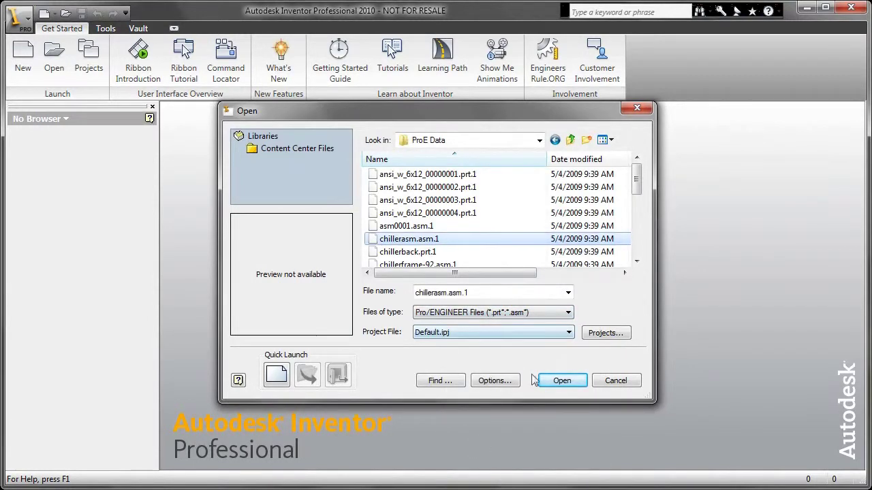
click(561, 380)
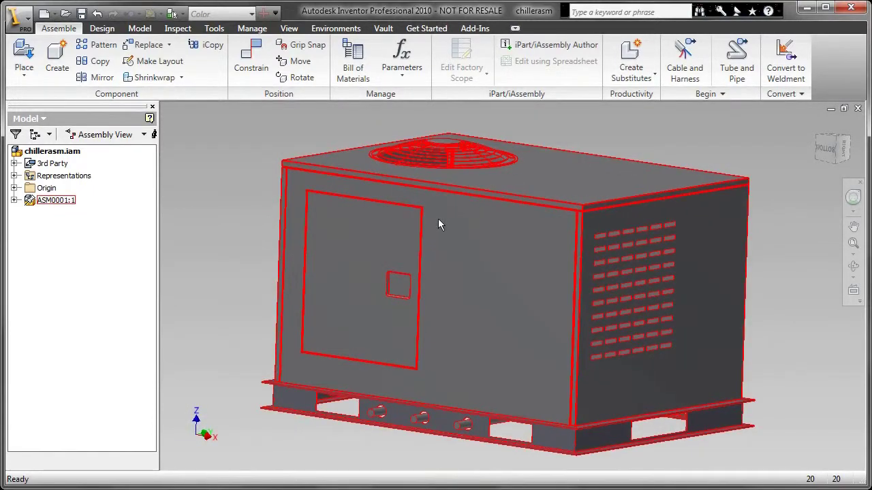
Step: Switch selection to Part Priority and open the CHILLERTOP top panel as its own part
right_click(236, 174)
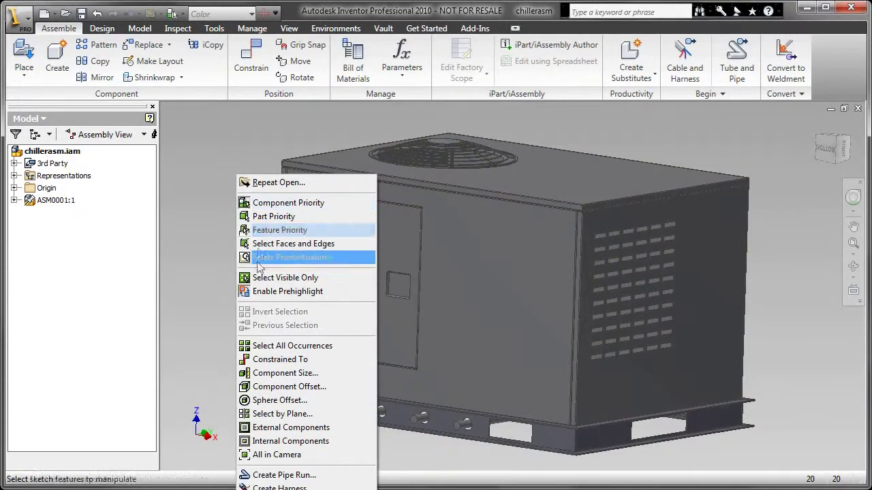
click(300, 217)
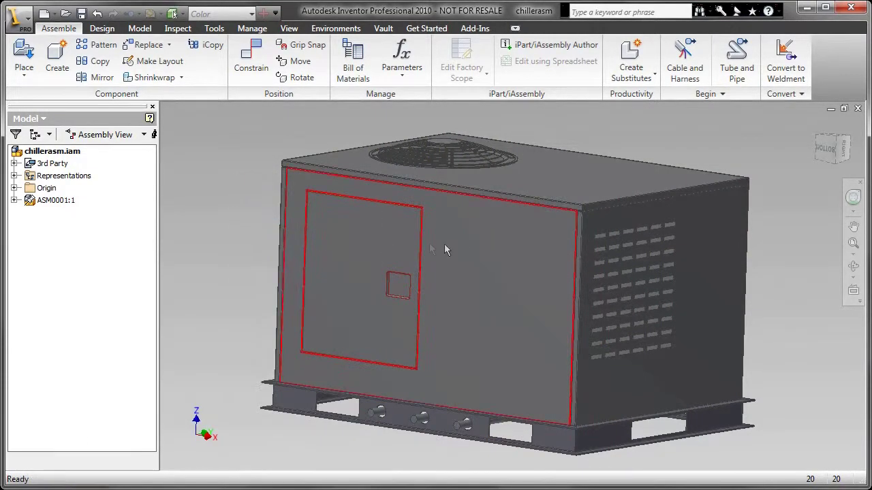
right_click(534, 191)
click(559, 253)
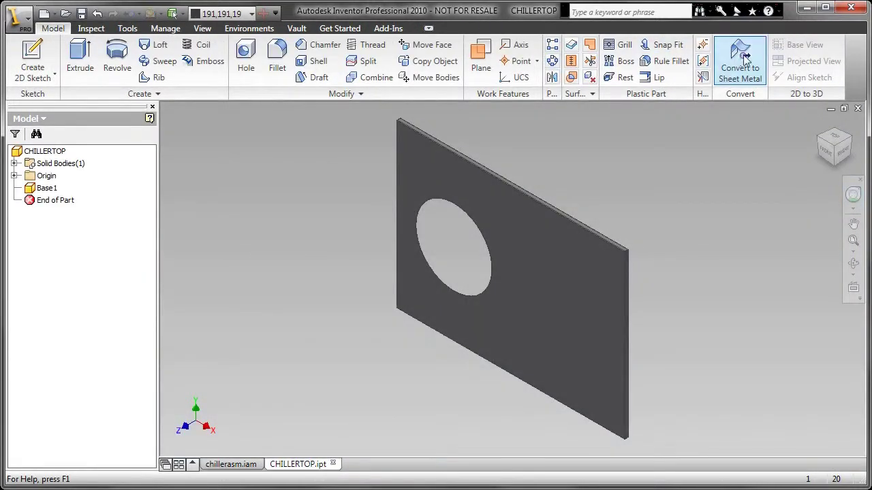
Step: Convert the top panel to sheet metal with a custom .09 thickness in Sheet Metal Defaults
click(745, 60)
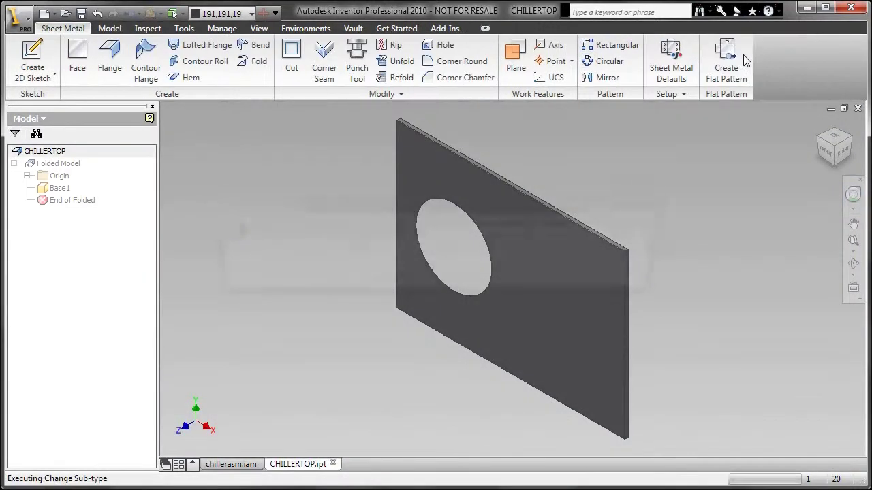
click(414, 279)
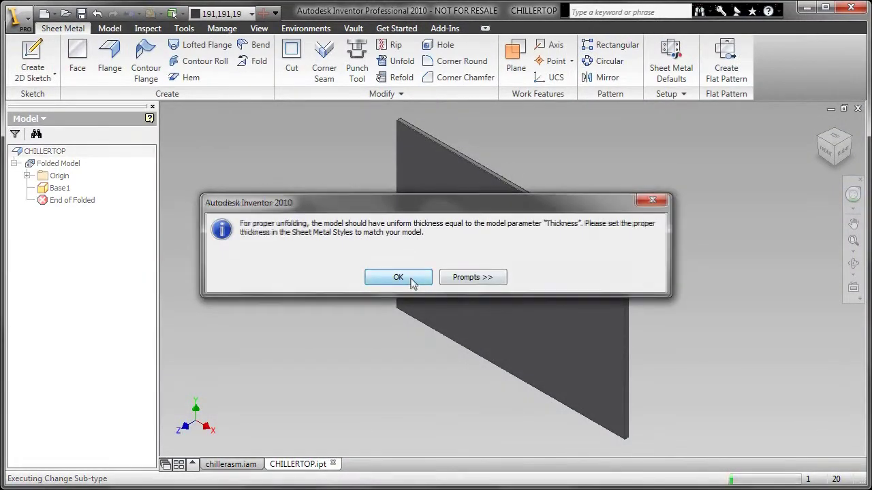
click(661, 55)
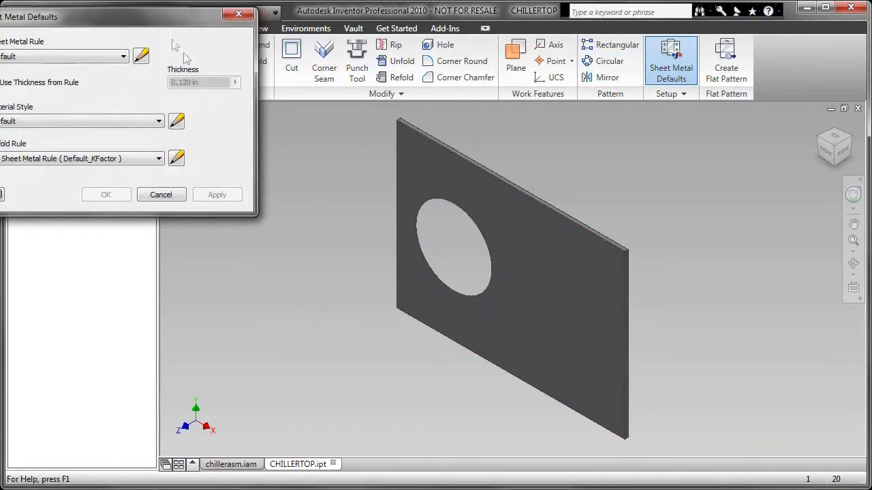
click(105, 133)
key(Tab)
text(.09)
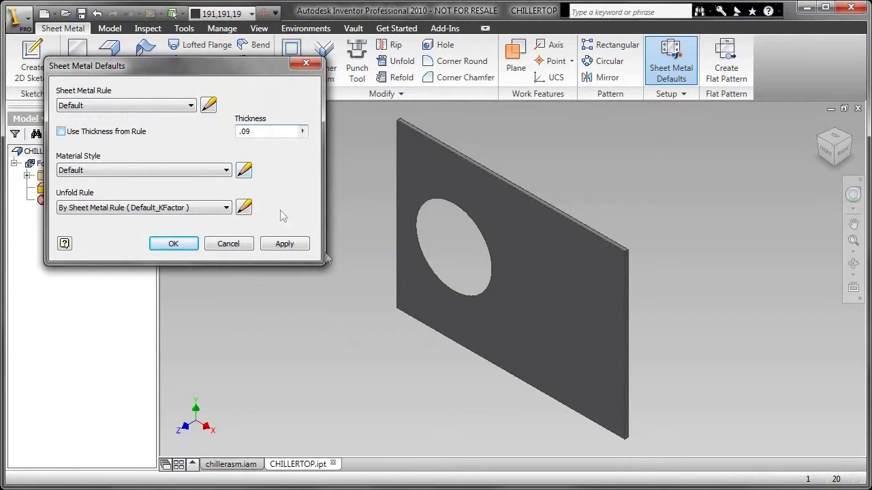
click(284, 243)
click(227, 247)
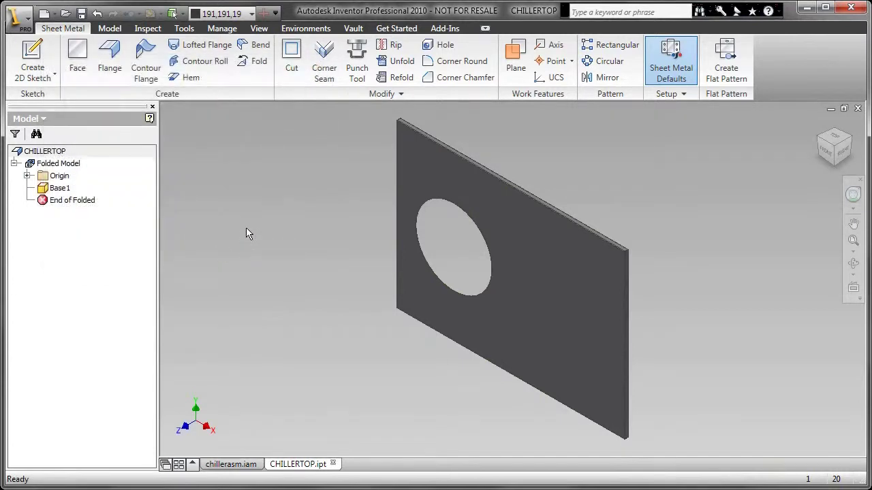
Step: Create and inspect the flat pattern, return to the folded part, and close without saving
click(726, 65)
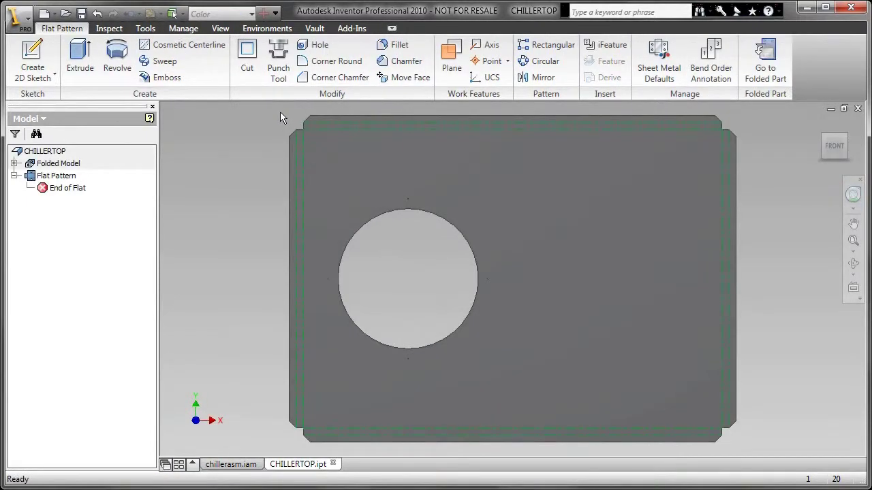
scroll(280, 117, down, 5)
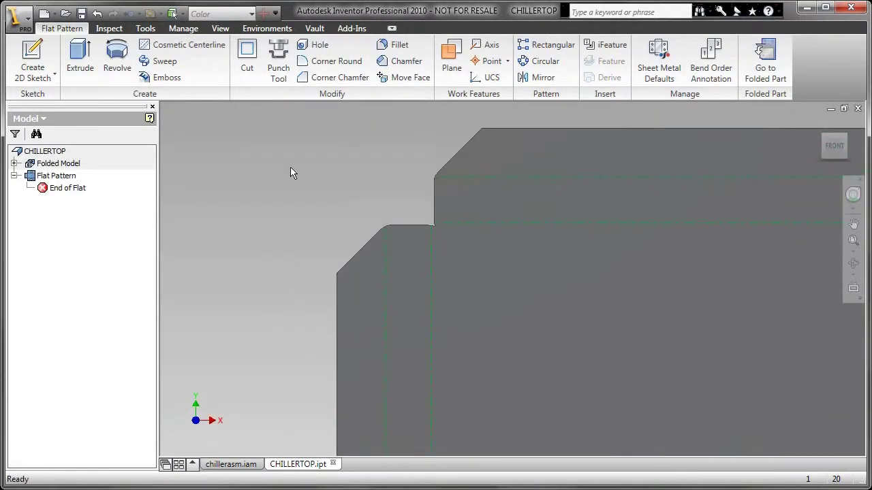
middle_drag(422, 229, 409, 229)
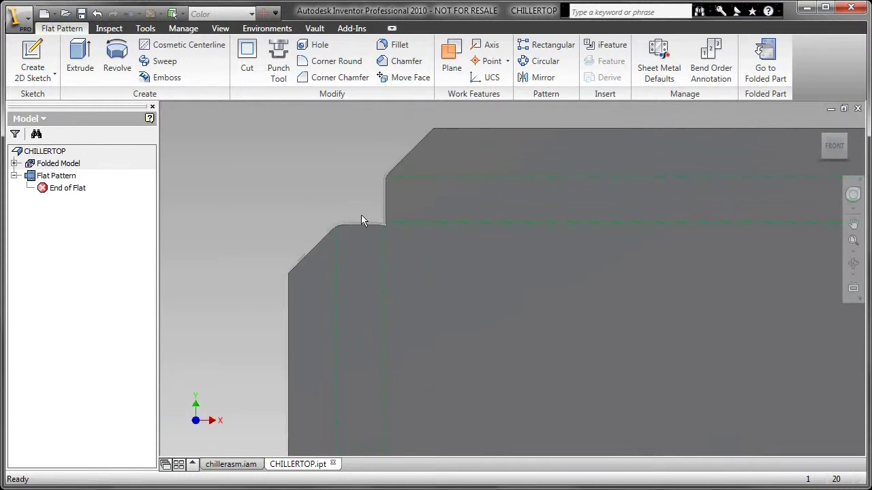
key(Home)
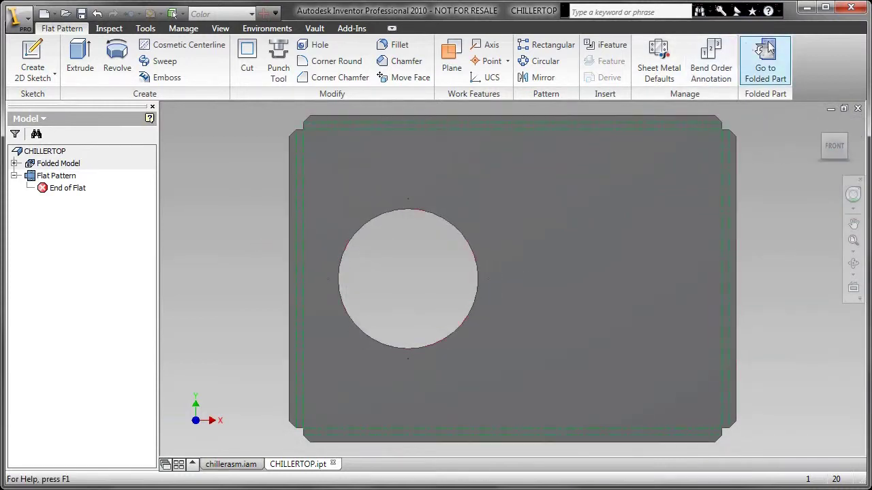
click(765, 58)
click(859, 109)
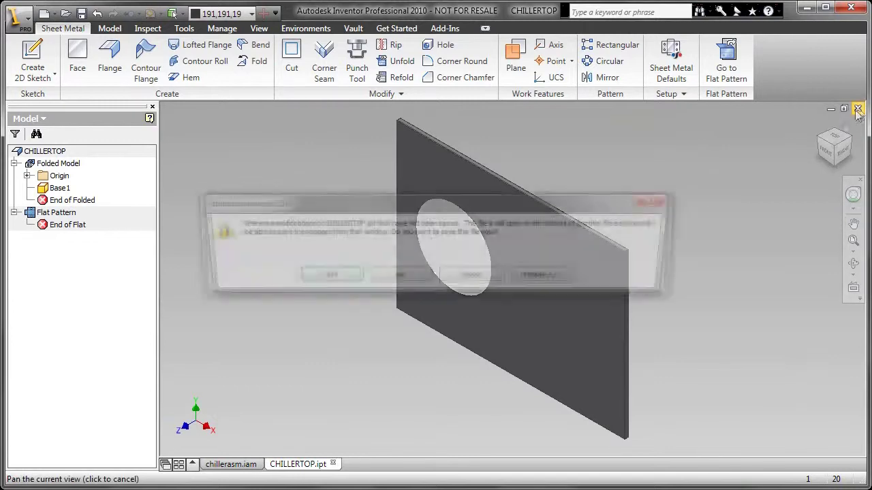
click(399, 331)
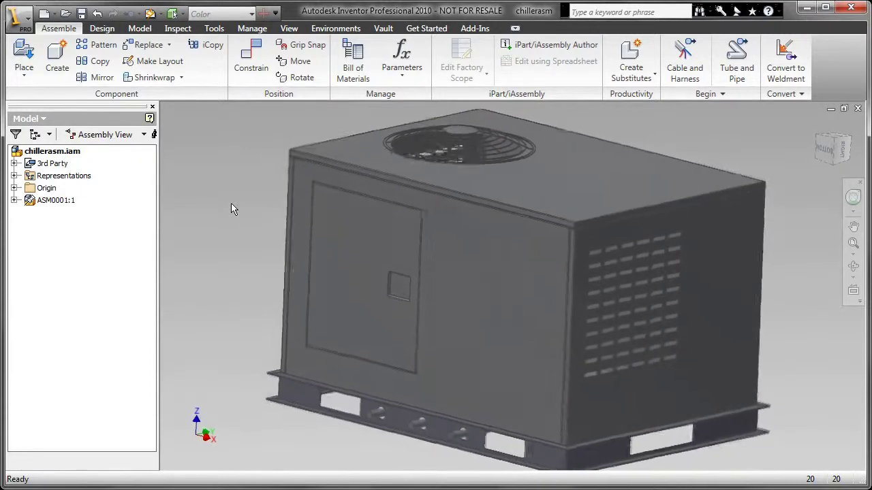
Step: Enter the AEC Exchange environment from the Environments tab and start an Electrical Connector
click(334, 28)
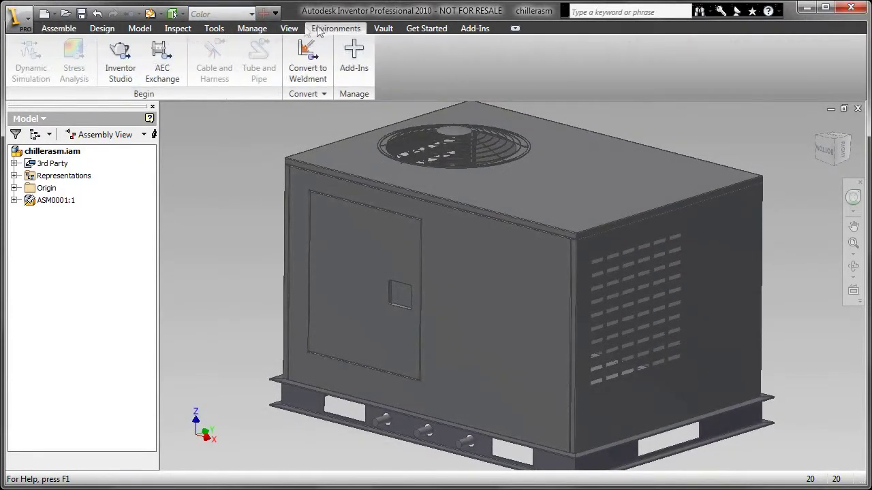
click(161, 60)
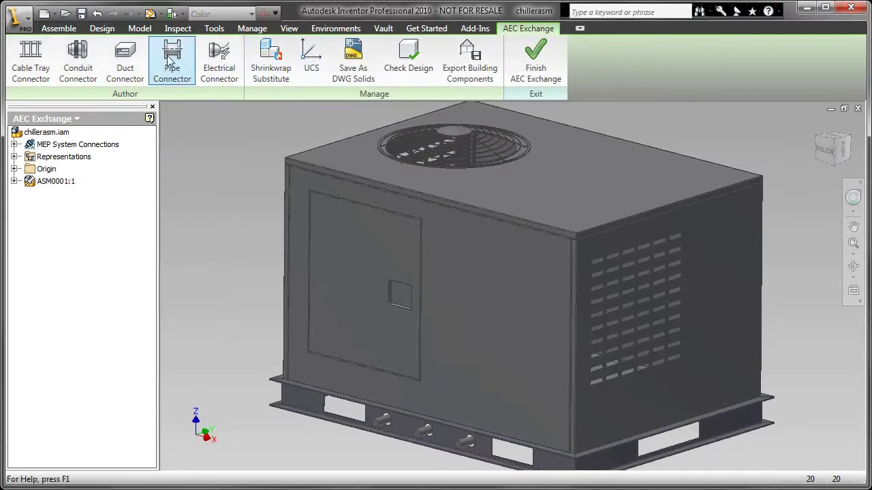
click(219, 60)
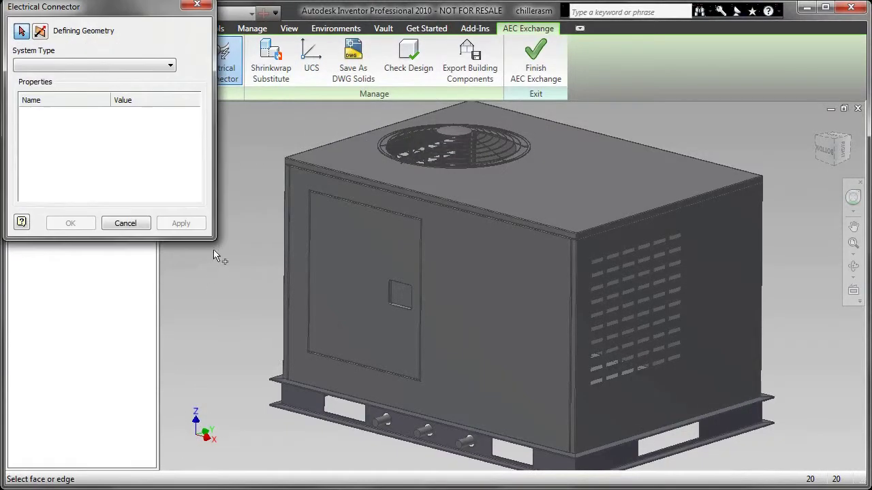
Step: Place the first electrical connector on the leftmost stub as Power - Balanced
click(380, 424)
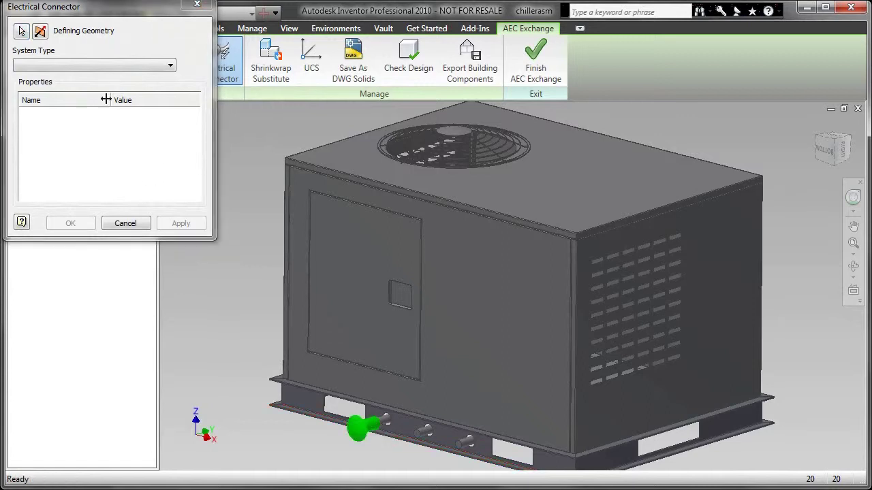
click(93, 66)
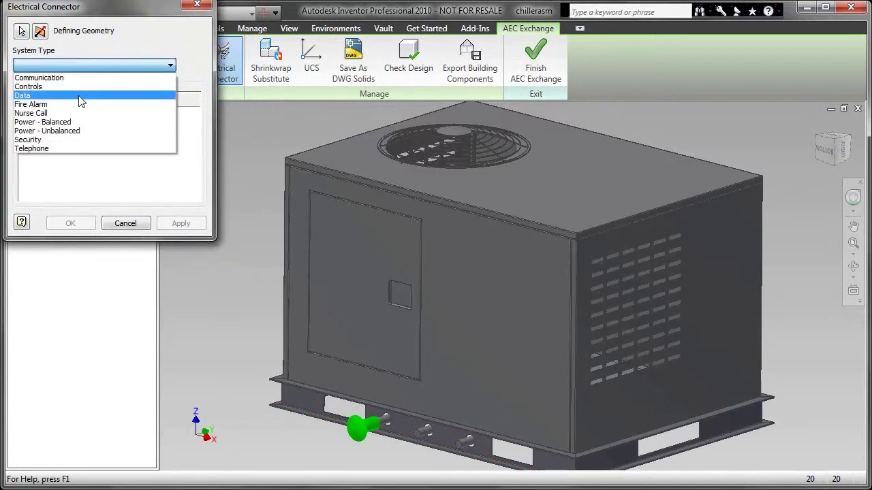
click(61, 123)
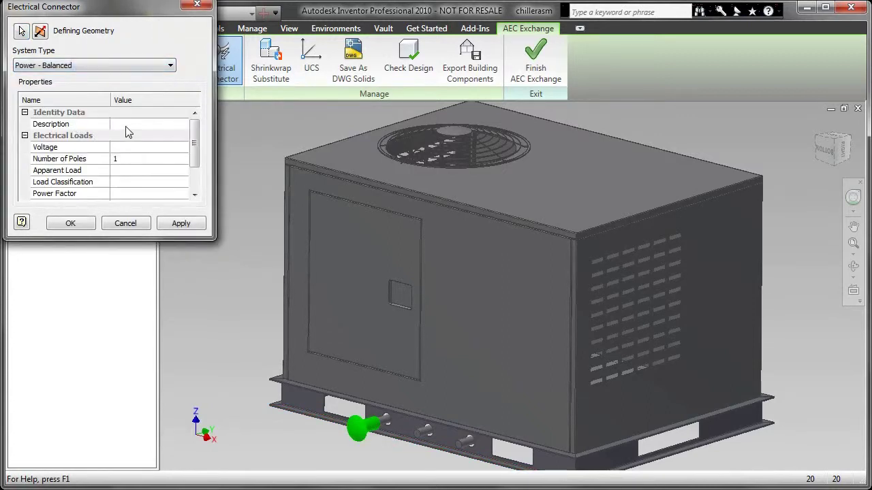
click(126, 148)
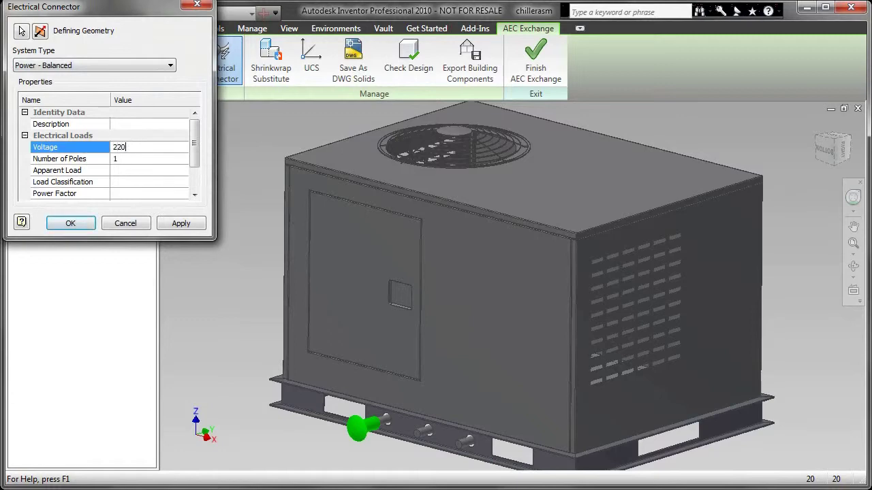
click(182, 222)
click(72, 223)
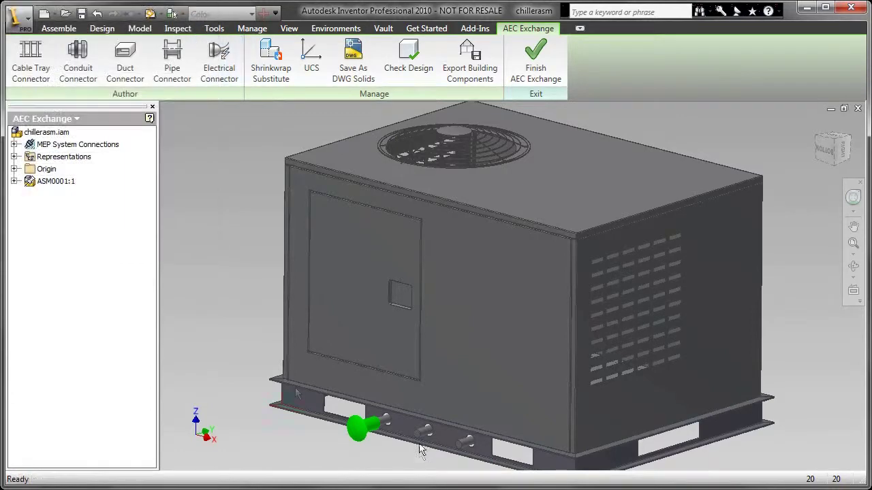
Step: Add a second Power - Balanced electrical connector with 220V voltage
click(219, 68)
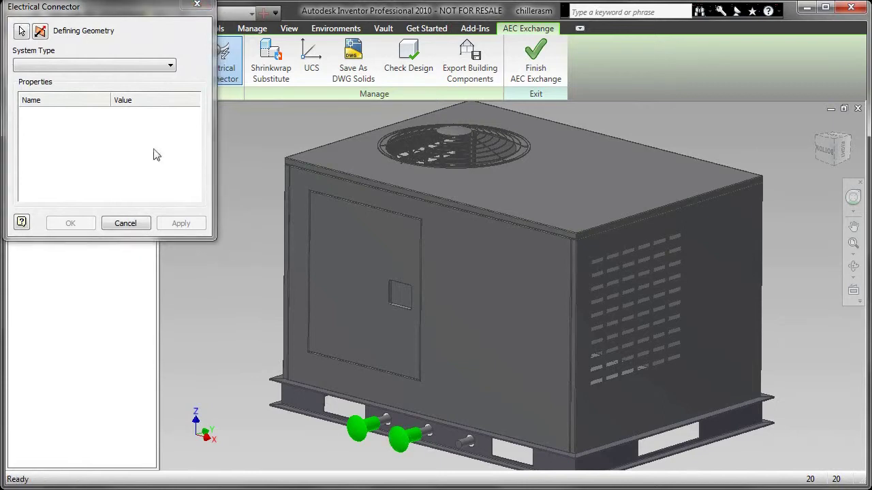
click(109, 65)
click(48, 124)
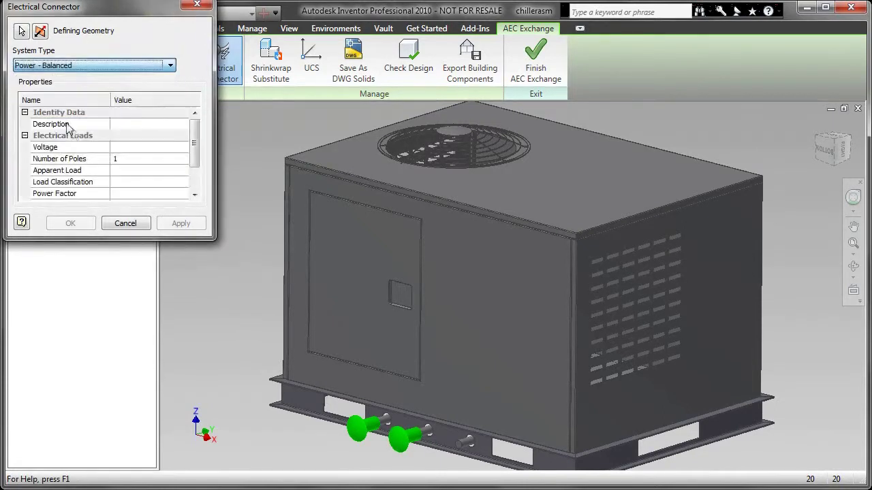
click(131, 149)
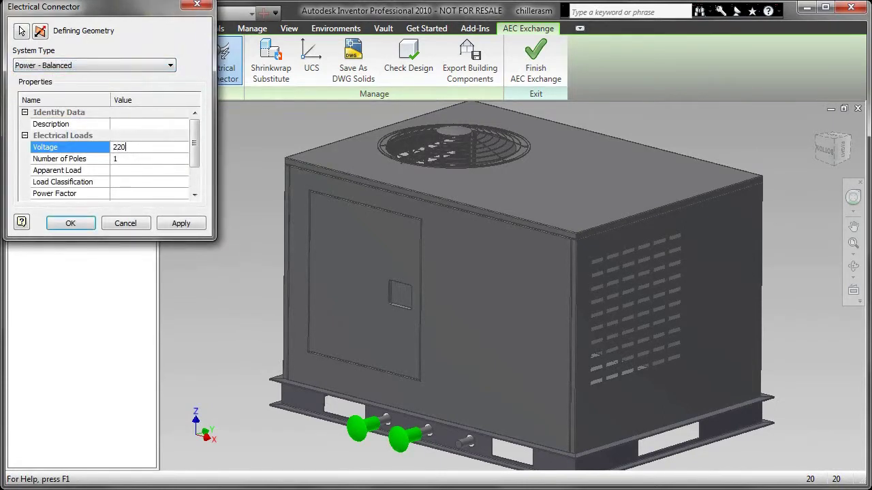
text(220V)
key(Return)
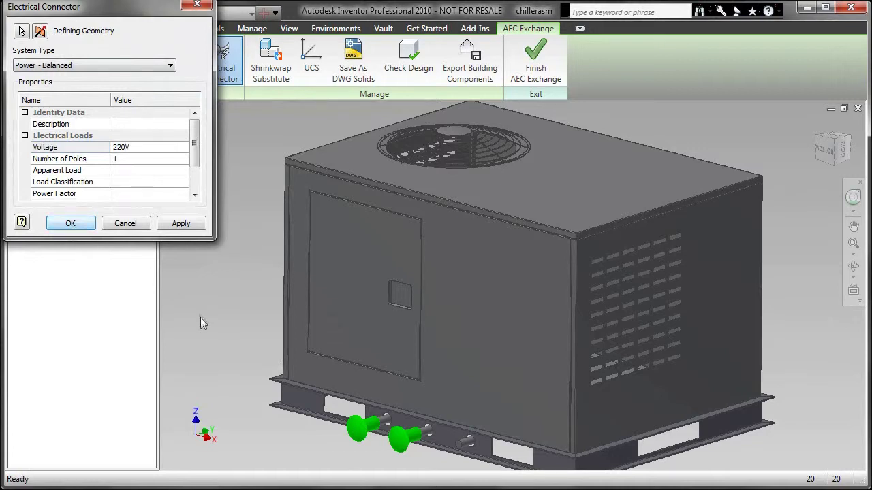
click(181, 224)
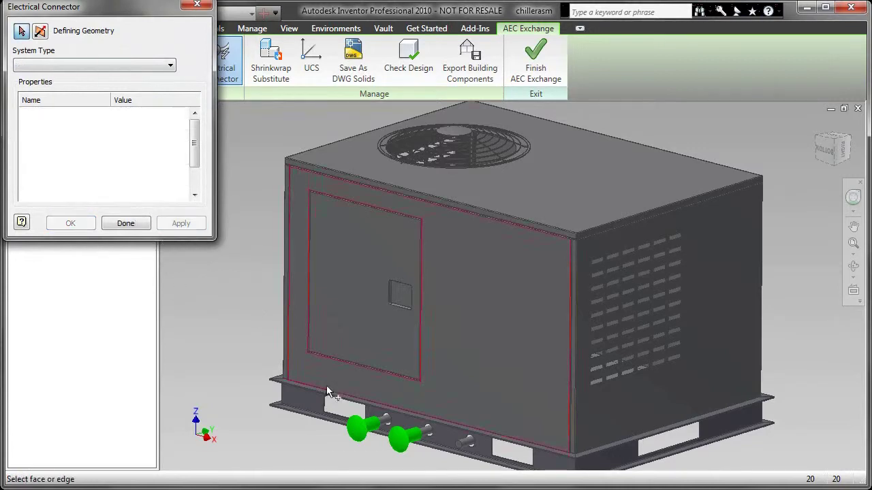
Step: Place a third Power - Balanced 220V connector on the base face and save the assembly
click(462, 447)
click(102, 65)
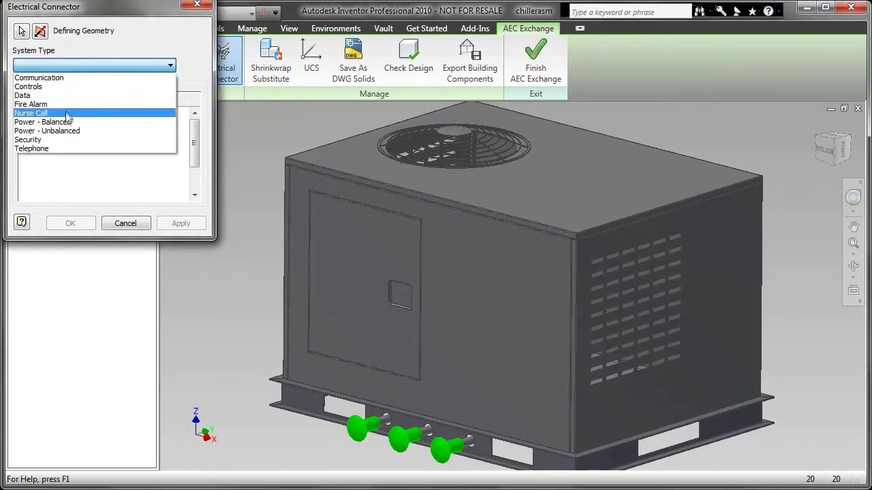
click(102, 117)
click(125, 148)
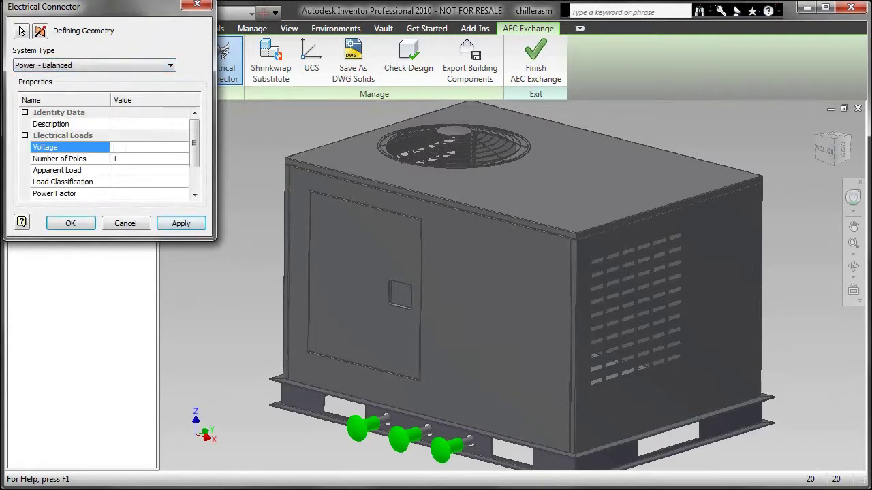
text(V)
click(71, 224)
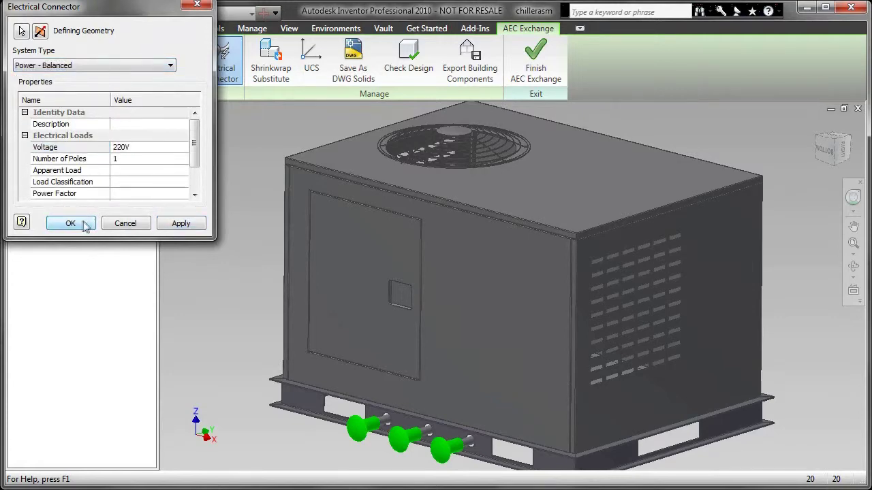
click(71, 224)
middle_drag(210, 229, 228, 220)
click(81, 14)
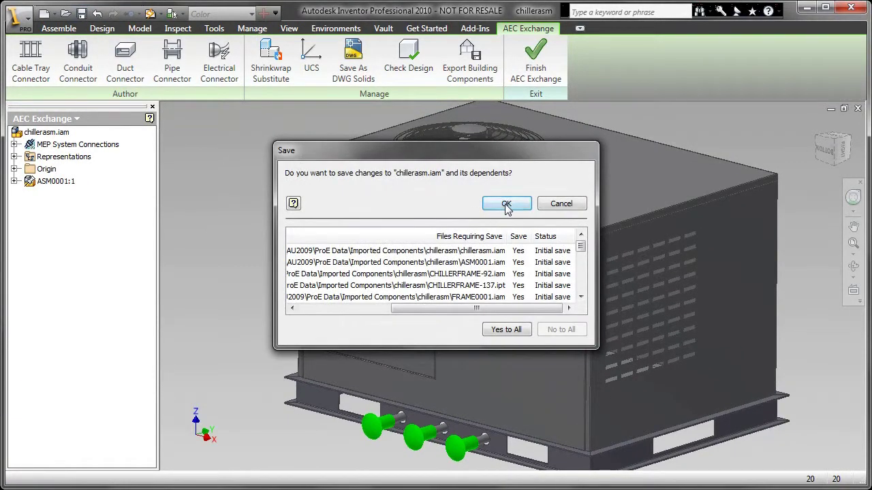
Step: Save chillerasm.iam, then start the chillerasm_Substitute_1 shrinkwrap substitute and update the assembly
click(506, 205)
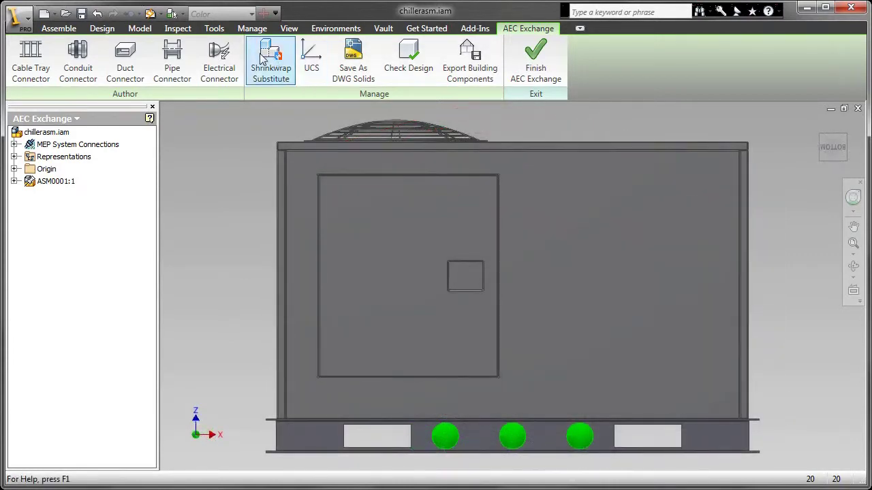
click(270, 58)
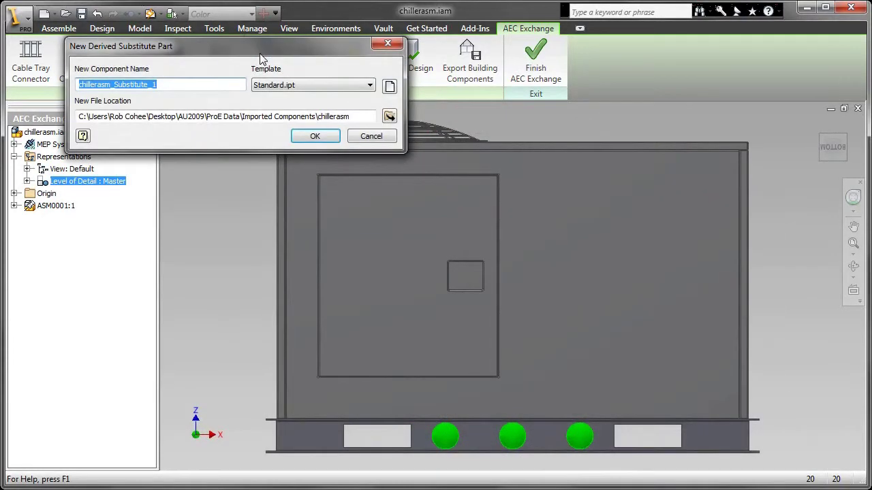
click(324, 141)
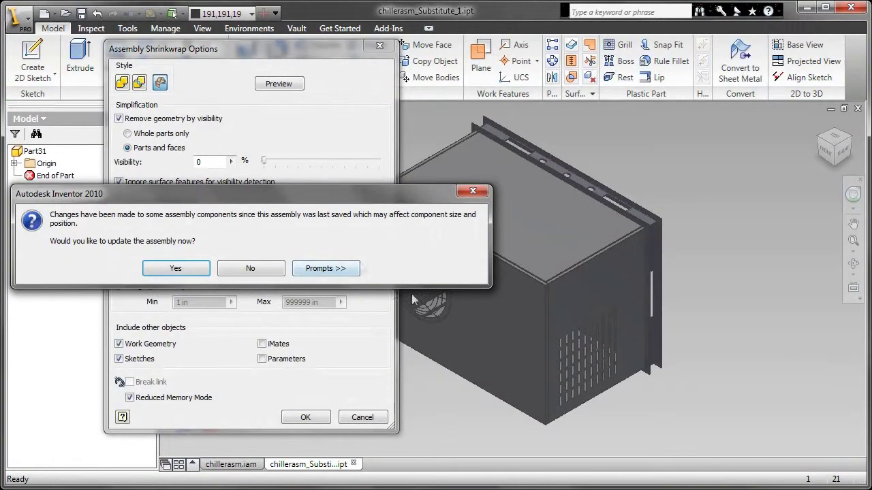
click(175, 269)
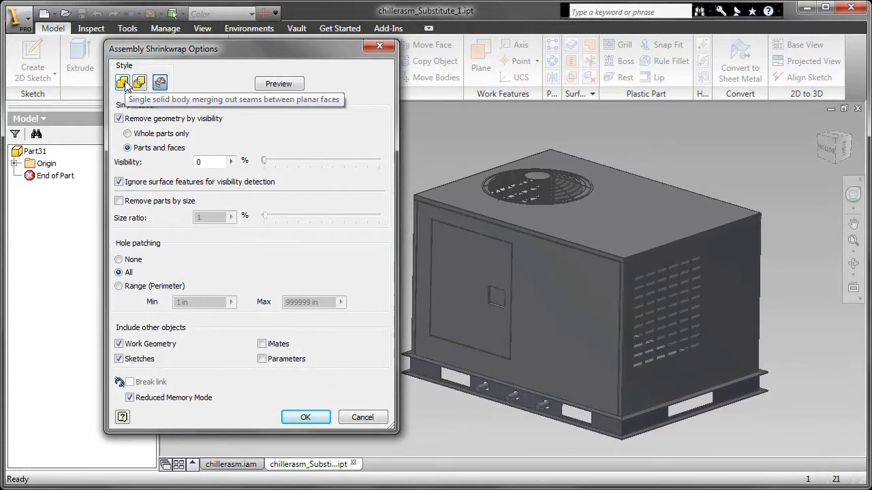
Step: Build a single merged-solid shrinkwrap removing parts by size at 50% and excluding work geometry
click(140, 82)
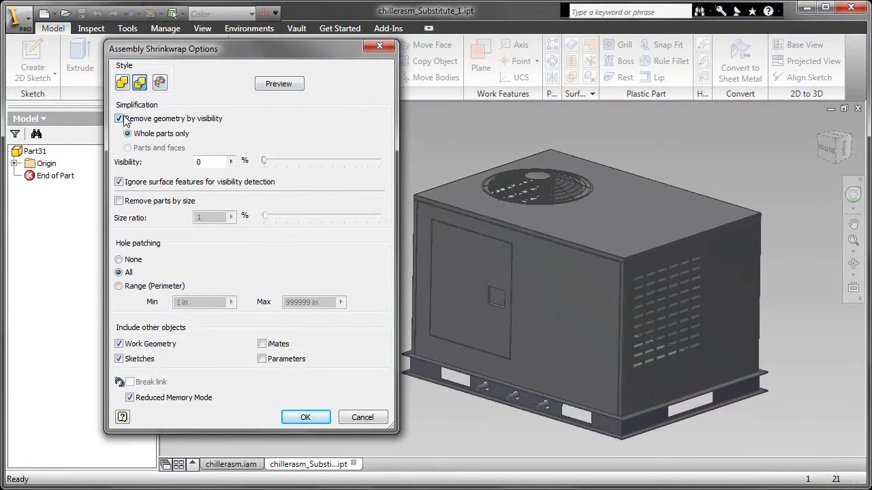
click(119, 201)
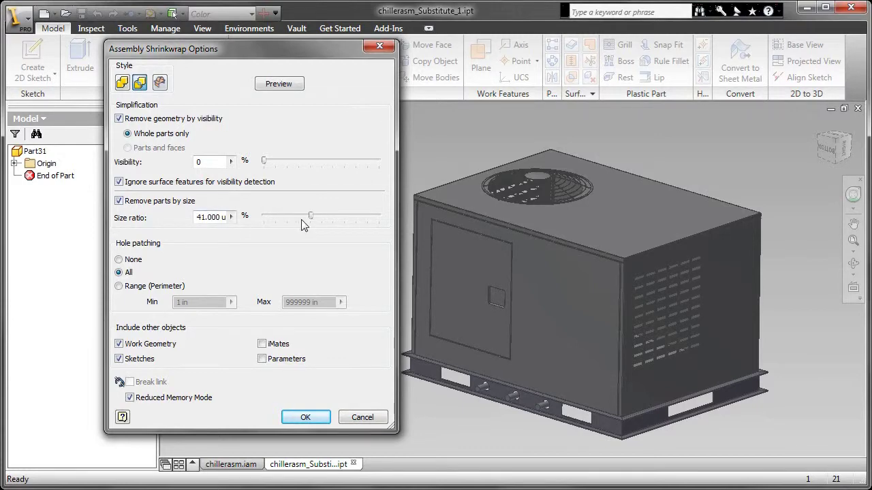
click(322, 218)
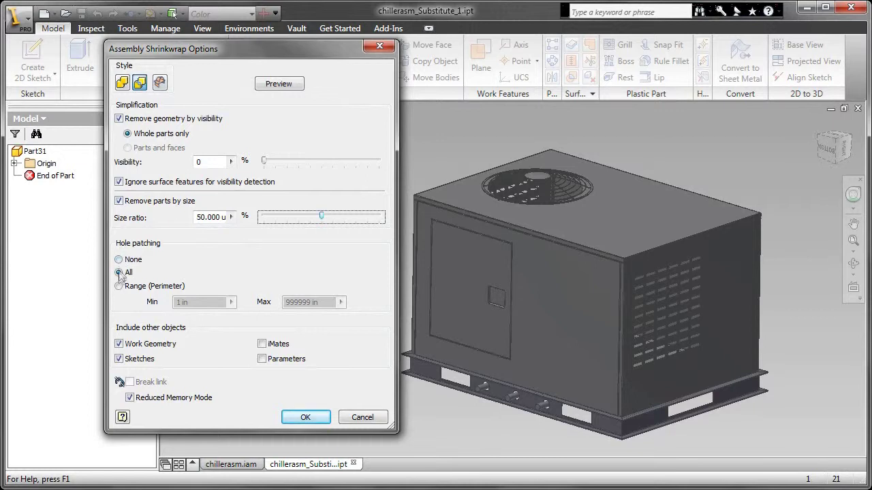
click(119, 344)
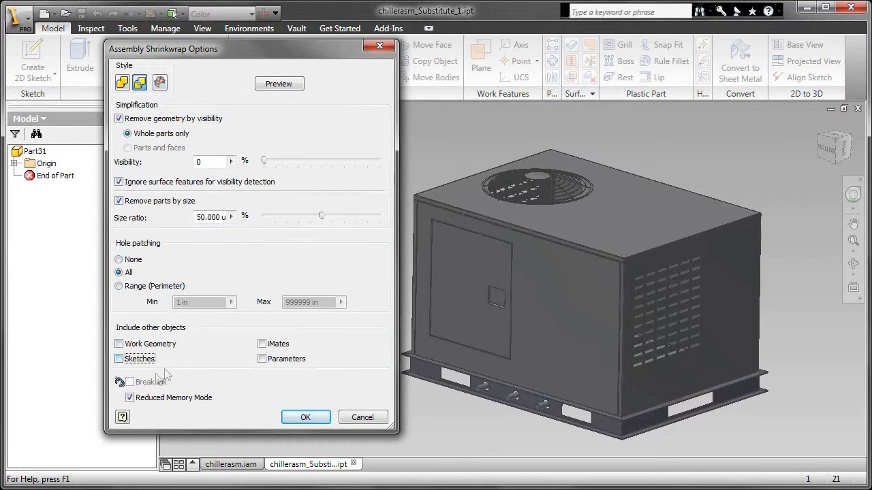
click(279, 85)
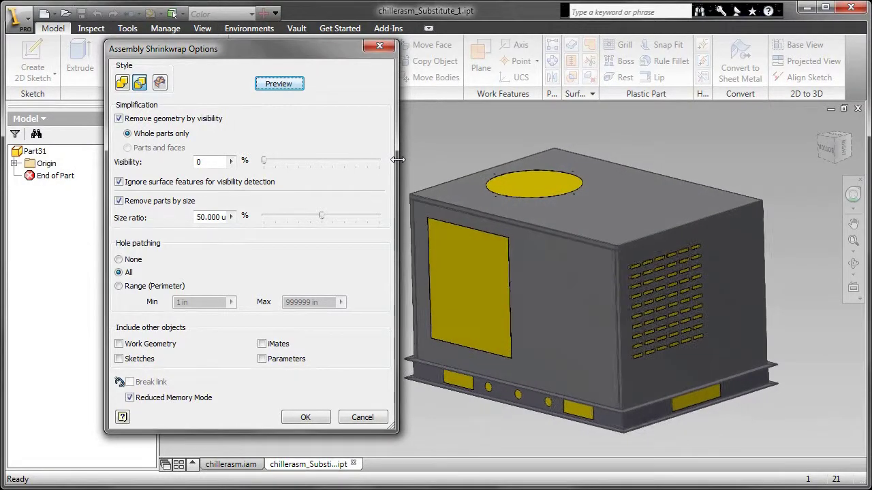
click(300, 418)
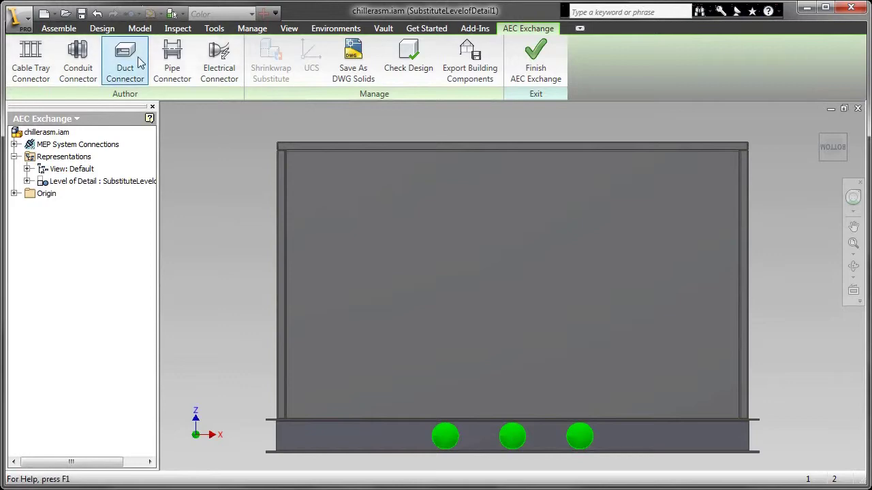
click(489, 72)
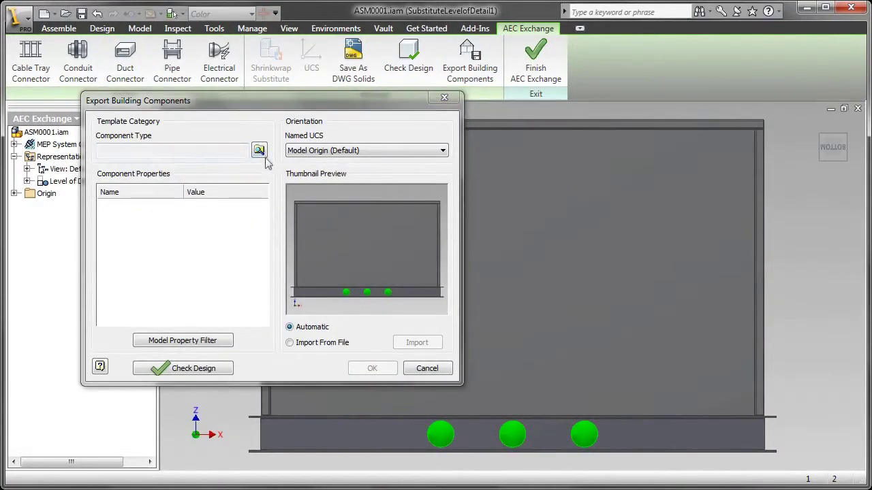
click(258, 150)
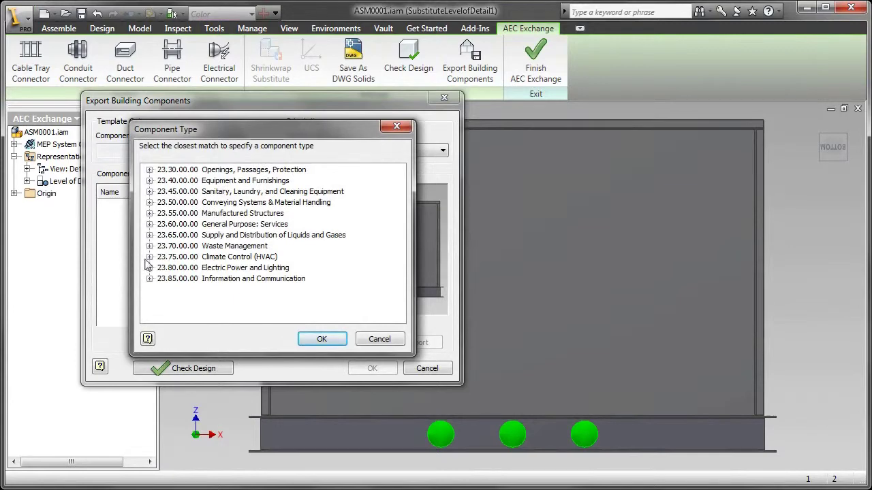
click(149, 257)
click(218, 312)
click(321, 338)
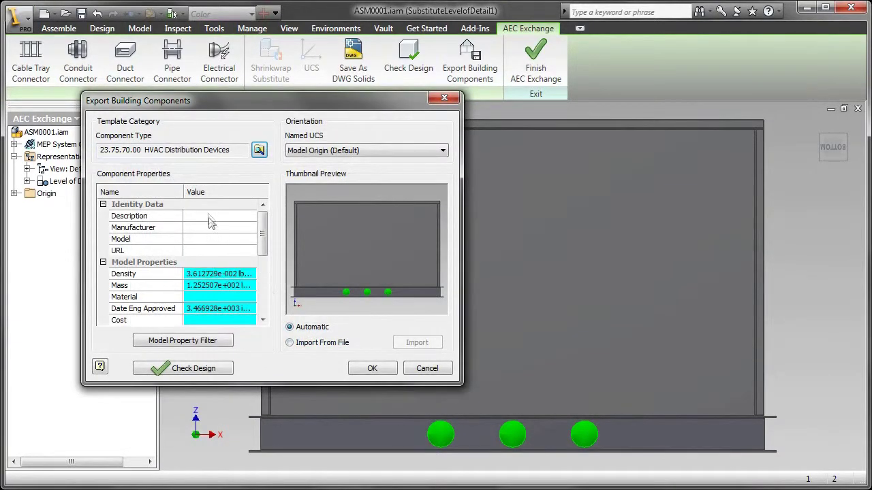
click(209, 214)
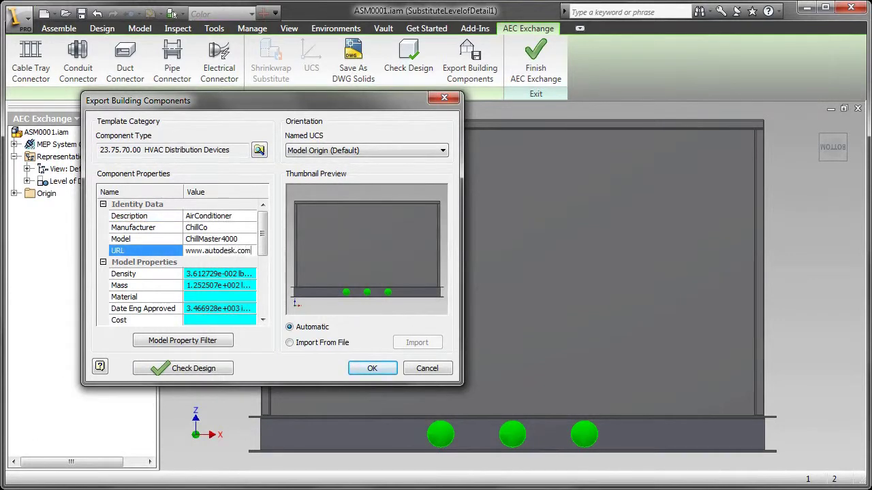
drag(262, 235, 265, 294)
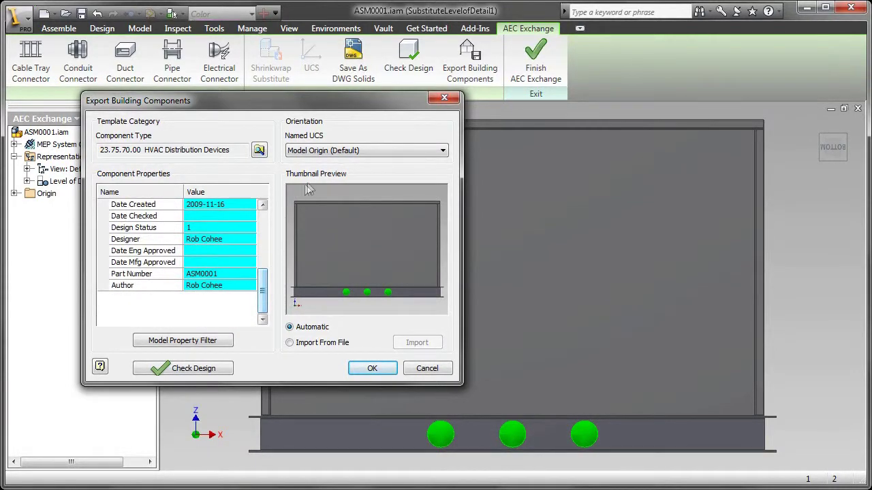
click(353, 368)
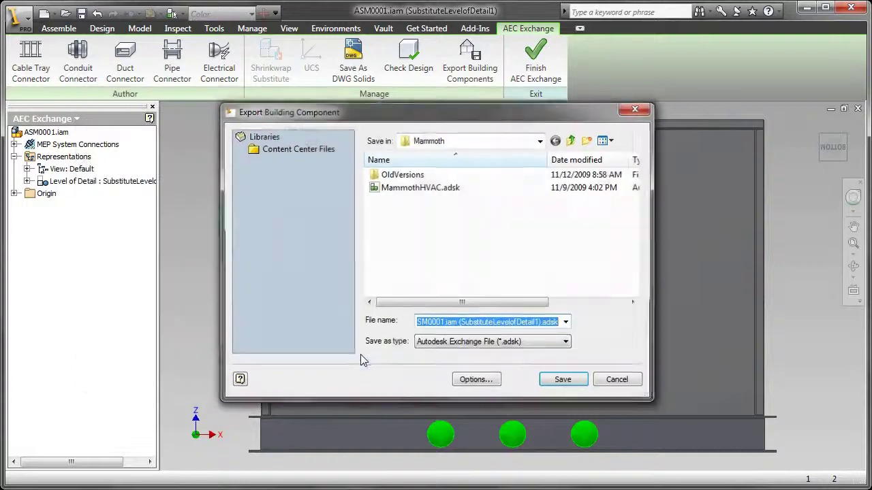
Step: Save the Autodesk Exchange file as ChillMaster4000 in the ProE Data folder
click(572, 140)
double_click(524, 201)
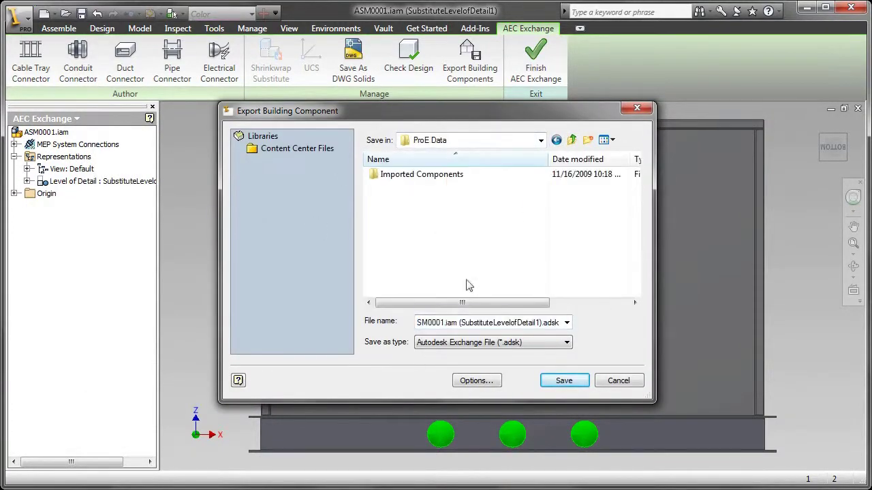
click(567, 323)
click(566, 323)
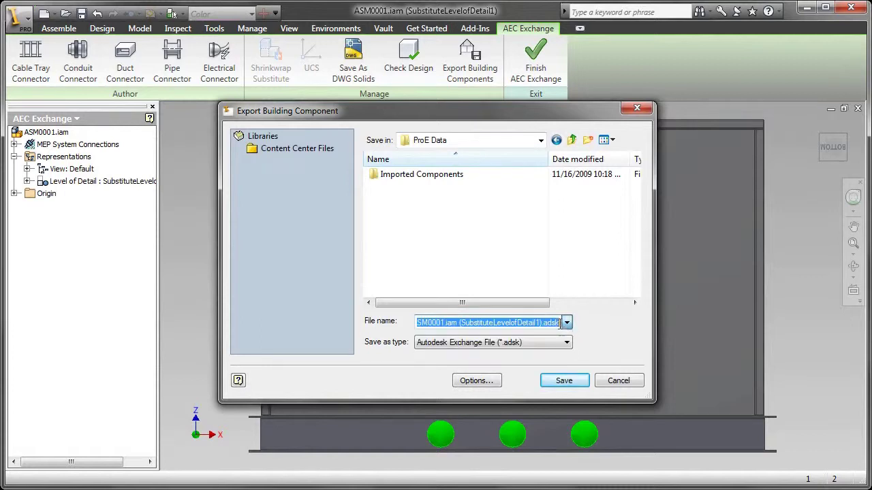
text(Chi)
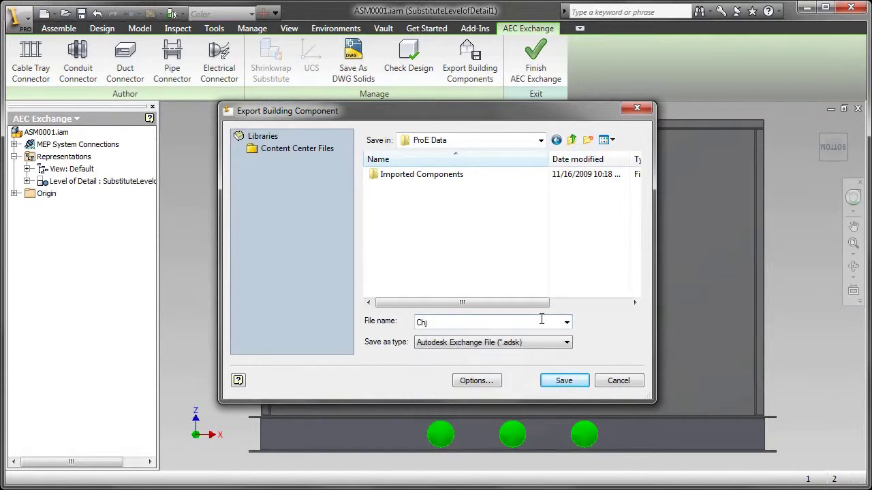
text(llMaster4)
key(Return)
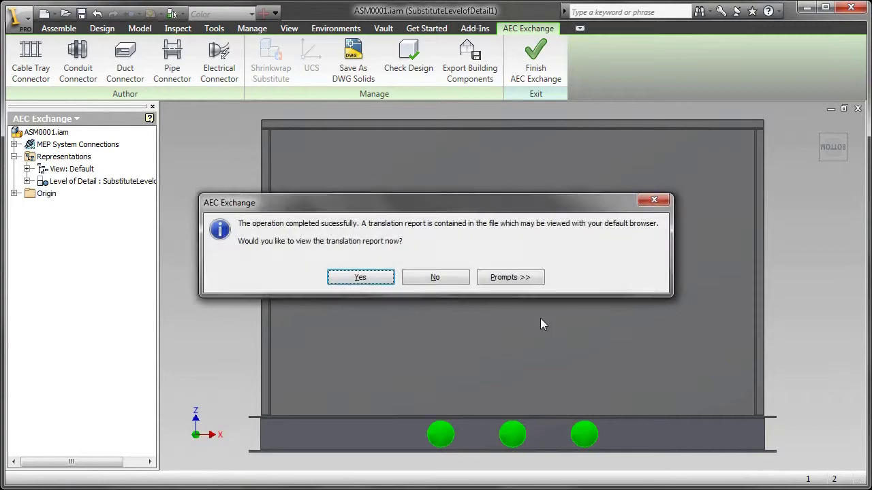
Step: Review and close the translation report, finish AEC Exchange, and return to Home View
click(383, 277)
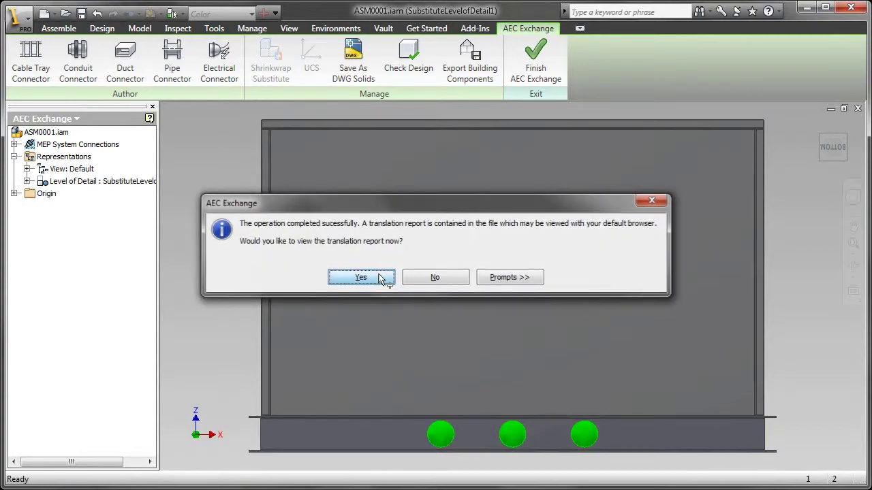
scroll(450, 284, down, 15)
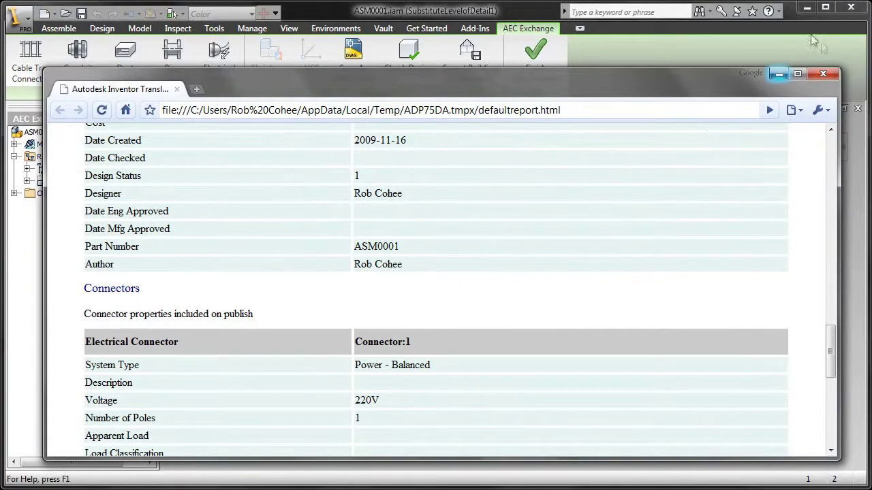
click(823, 74)
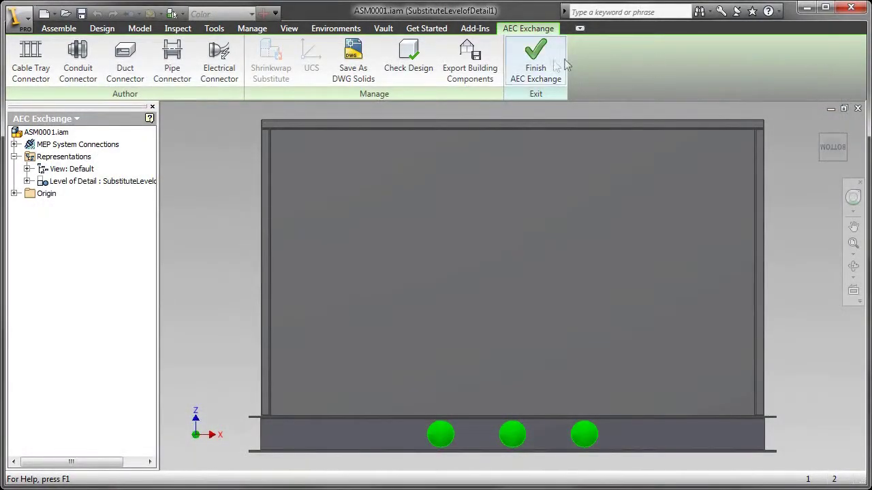
click(535, 63)
right_click(209, 175)
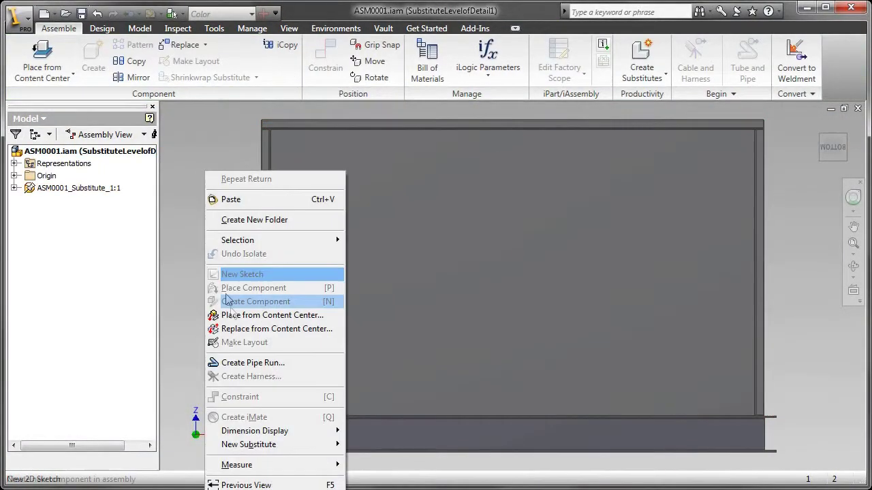
click(245, 482)
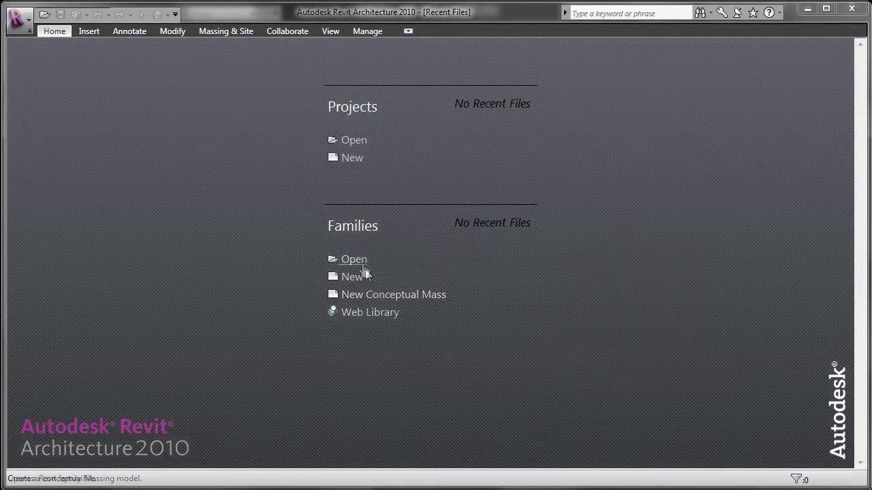
Step: Open ChillMaster4000.adsk from ProE Data as a Revit family and orbit the 3D chiller
click(355, 260)
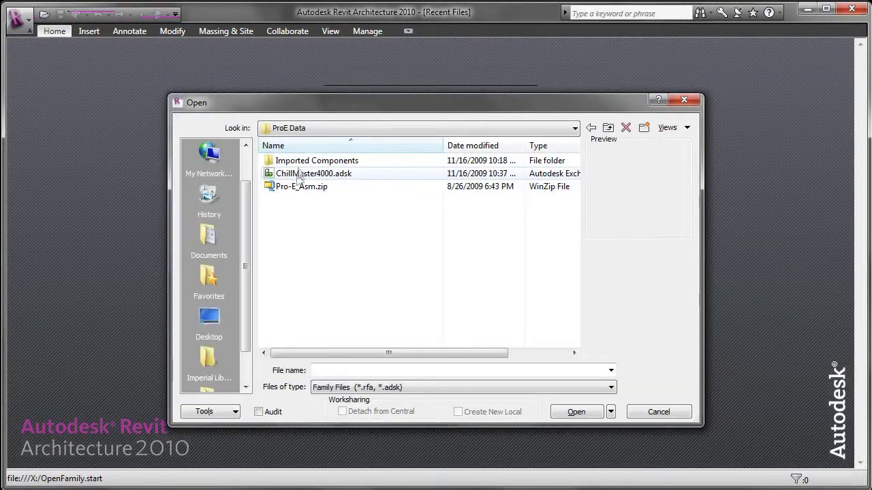
click(307, 174)
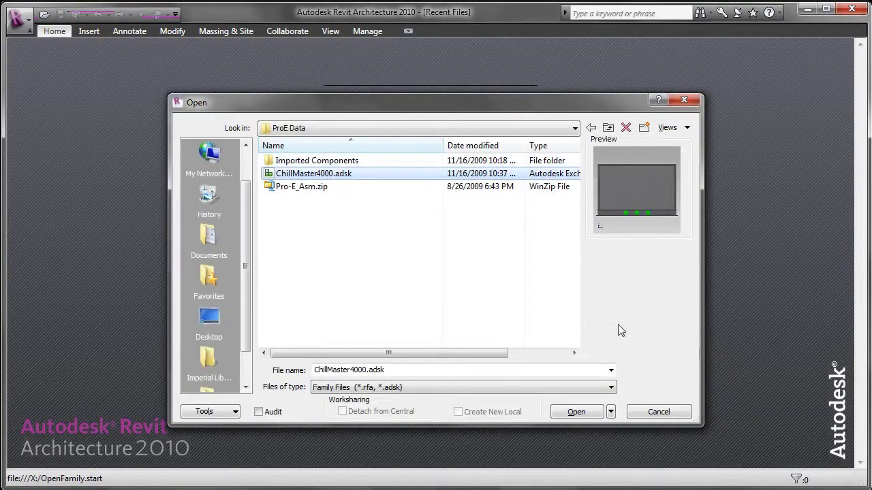
click(602, 412)
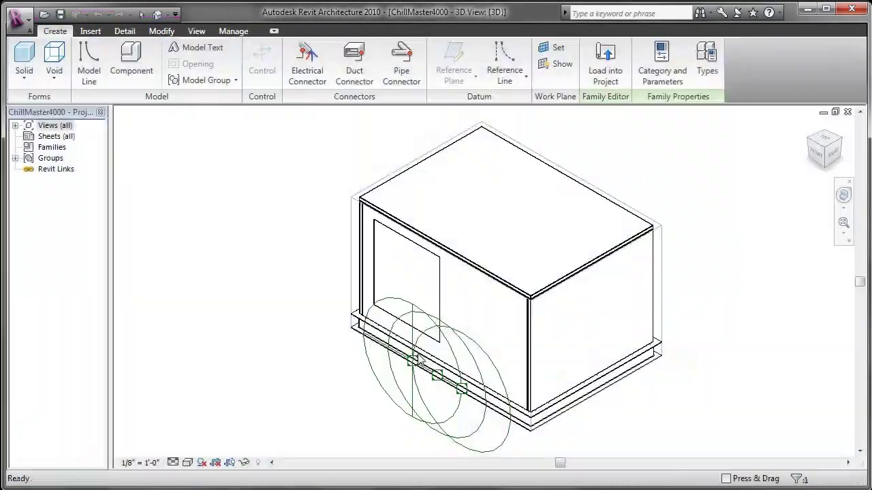
shift+middle_drag(468, 345, 592, 243)
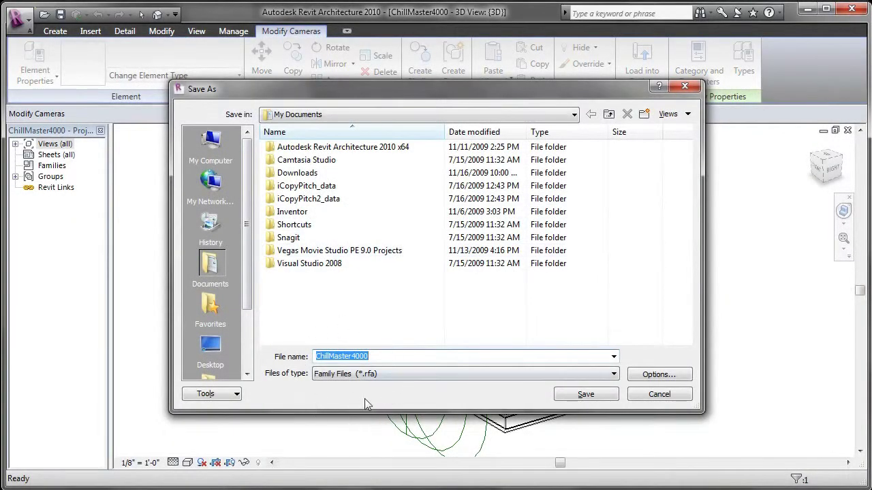
Step: Save the family as ChillMaster4000.rfa in Desktop > AU2009 > ProE Data and confirm it in Windows Explorer
click(214, 347)
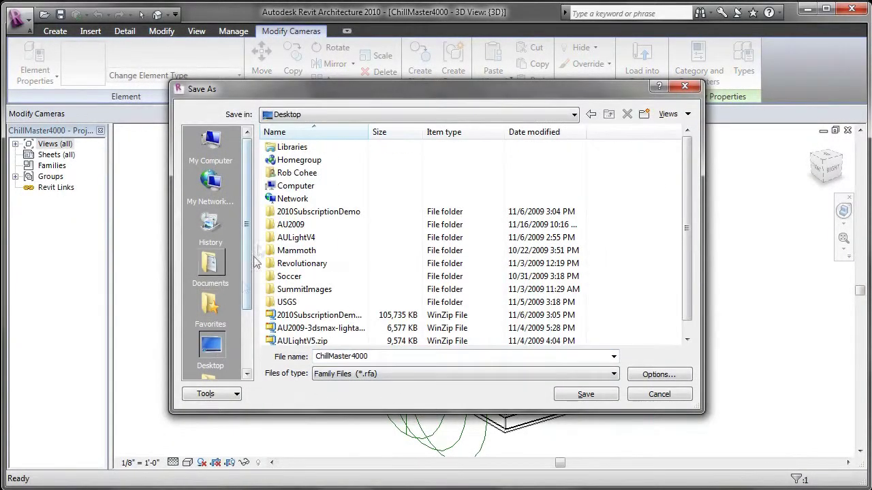
double_click(291, 224)
double_click(296, 172)
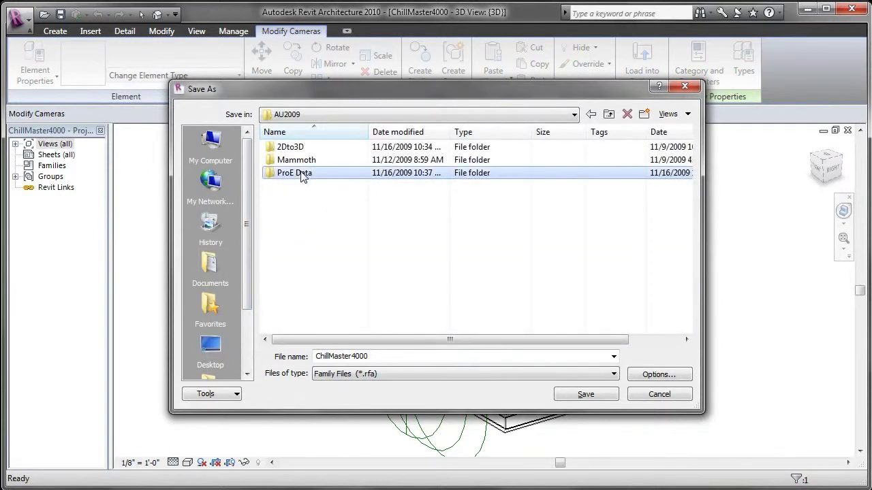
click(584, 394)
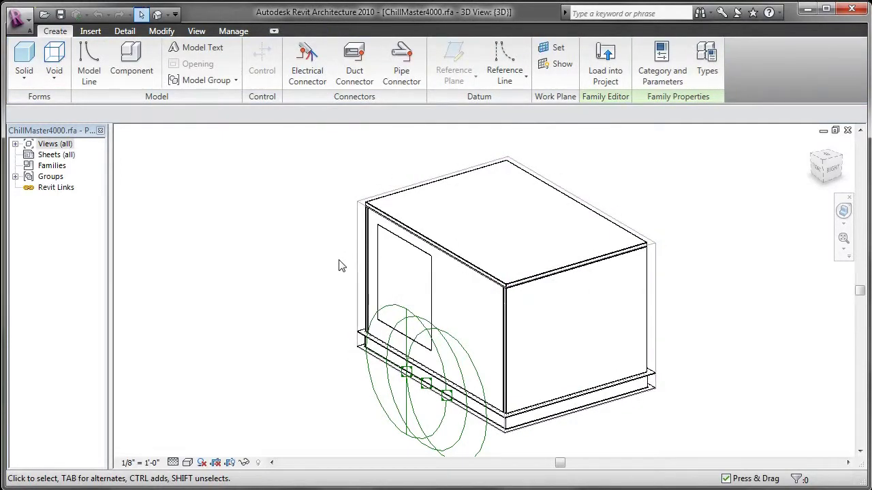
key(alt+Tab)
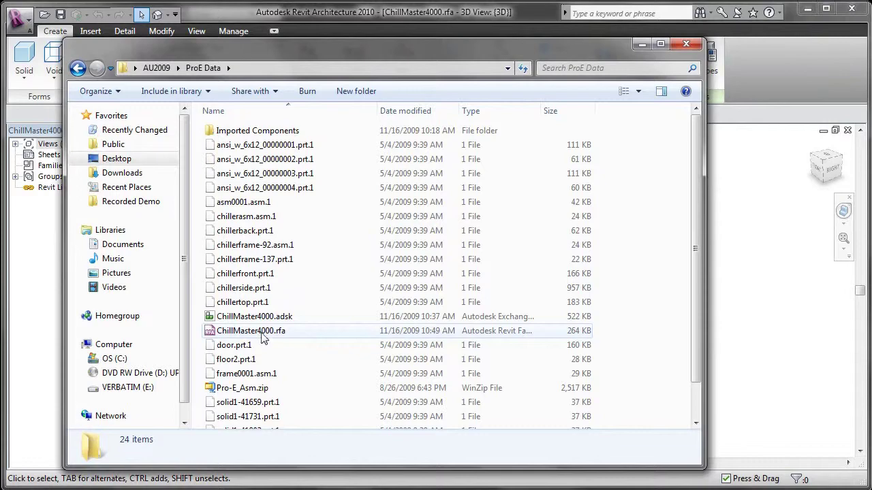
click(686, 45)
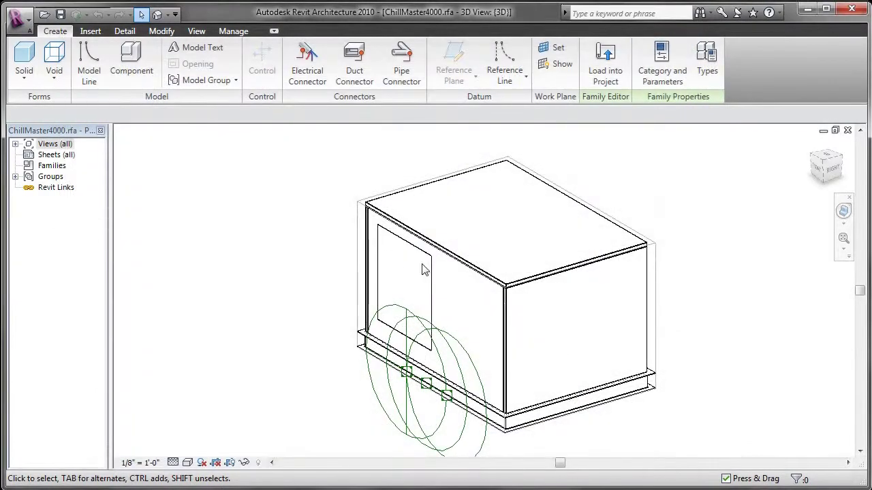
click(430, 196)
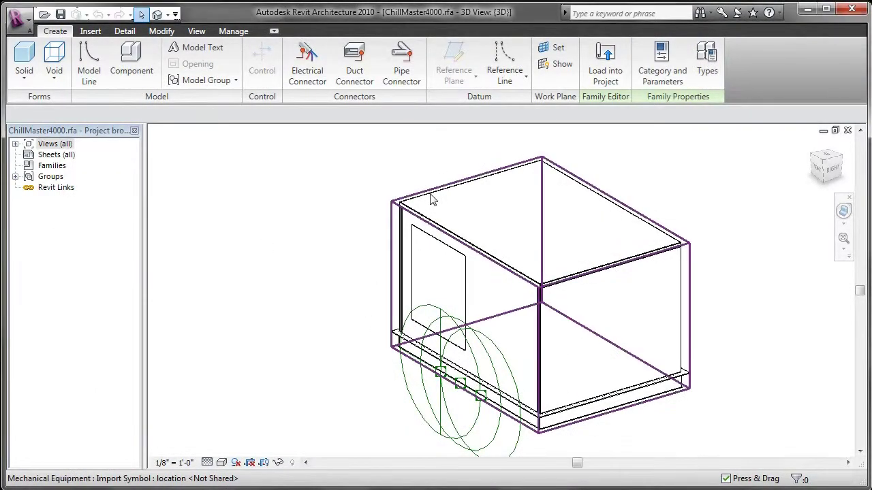
right_click(430, 196)
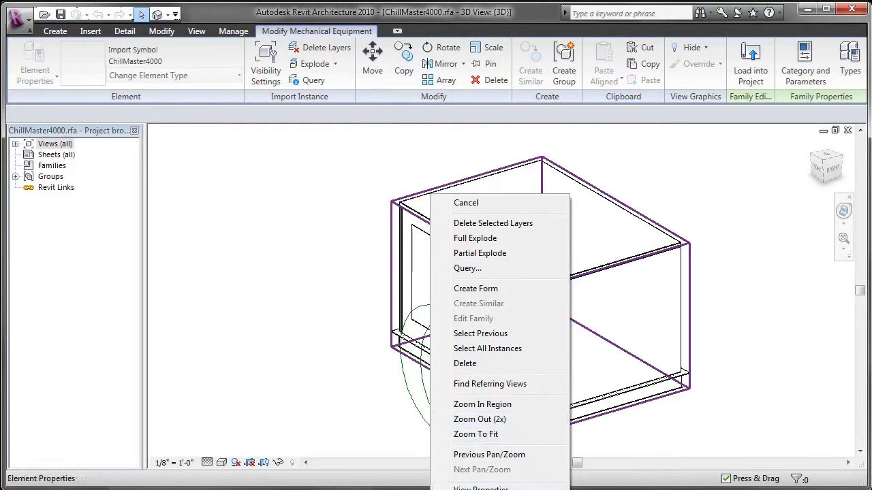
click(477, 488)
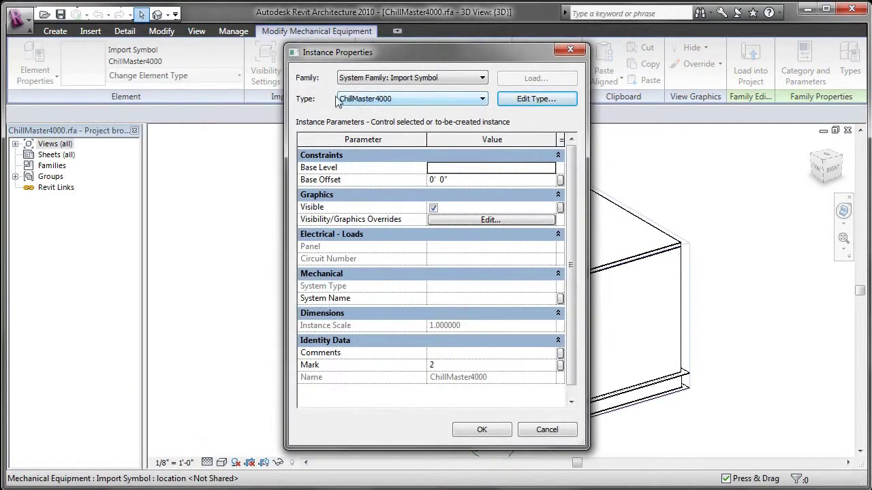
click(570, 50)
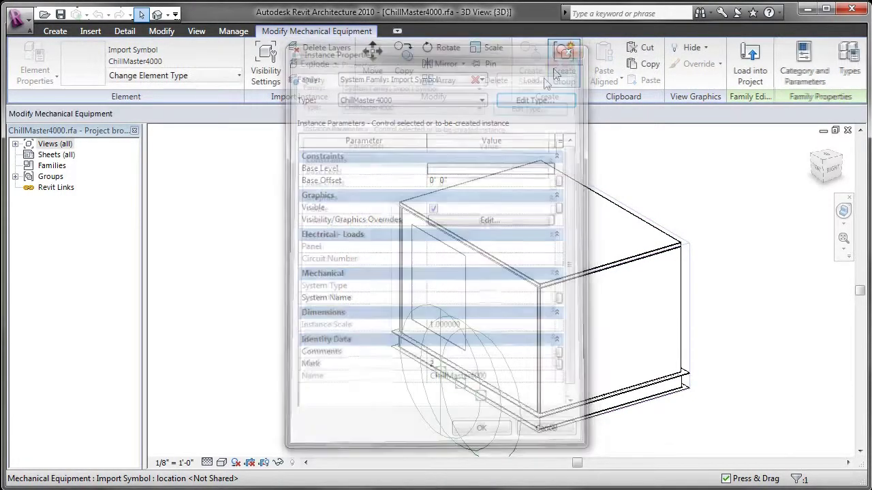
click(436, 383)
right_click(436, 383)
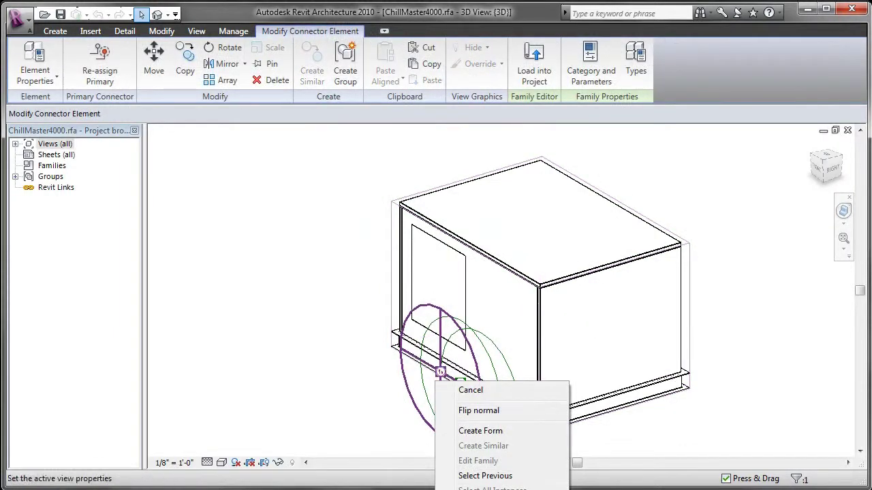
click(476, 488)
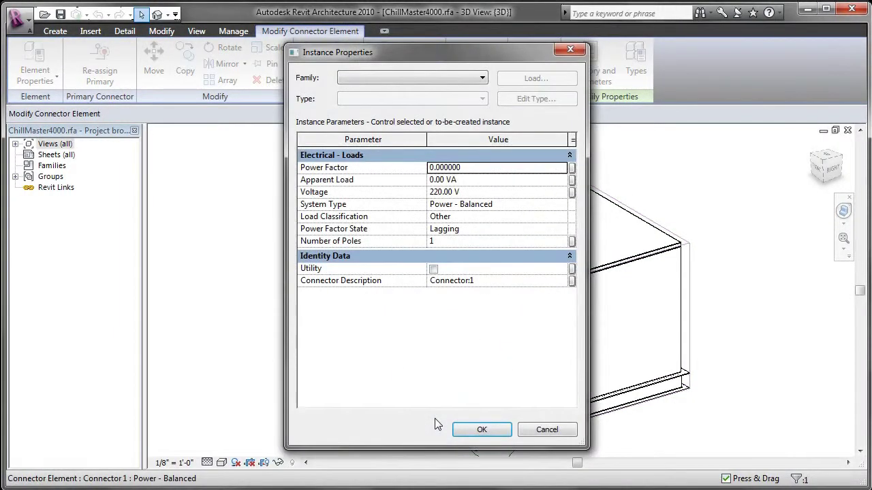
click(475, 438)
click(272, 229)
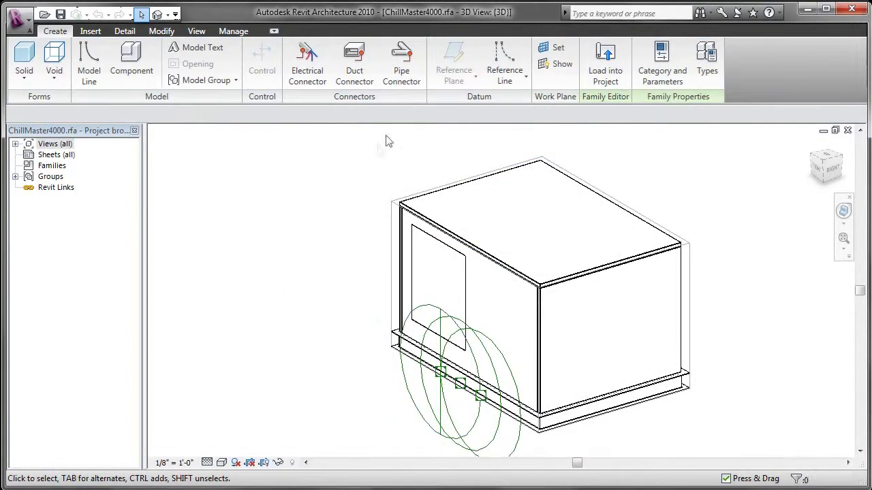
Step: Load the chiller family into the project and place three units in a row above the top wall
click(605, 65)
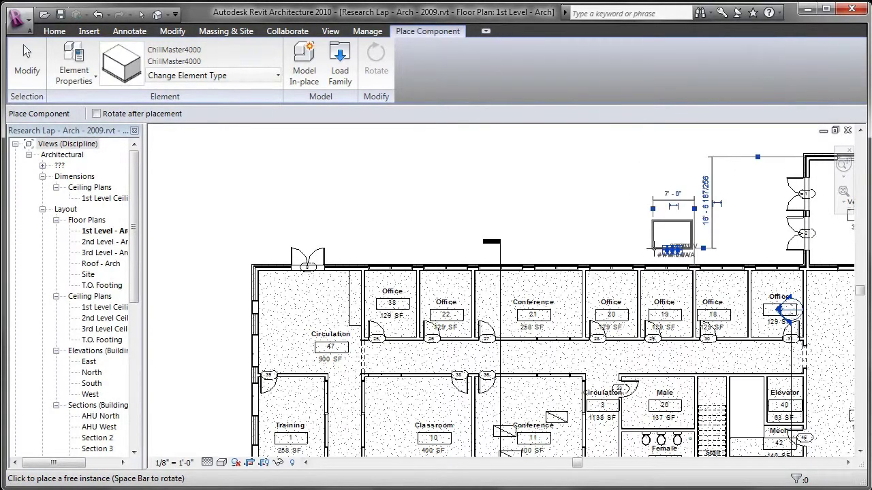
click(654, 249)
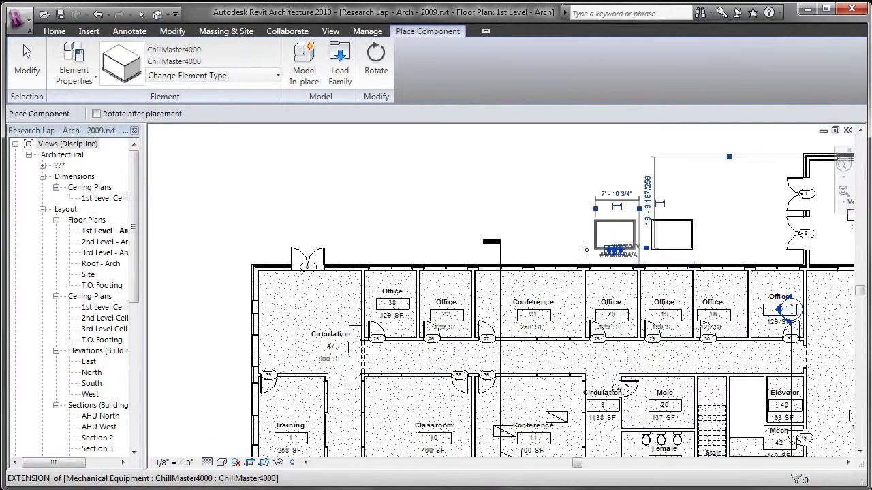
click(595, 249)
click(538, 248)
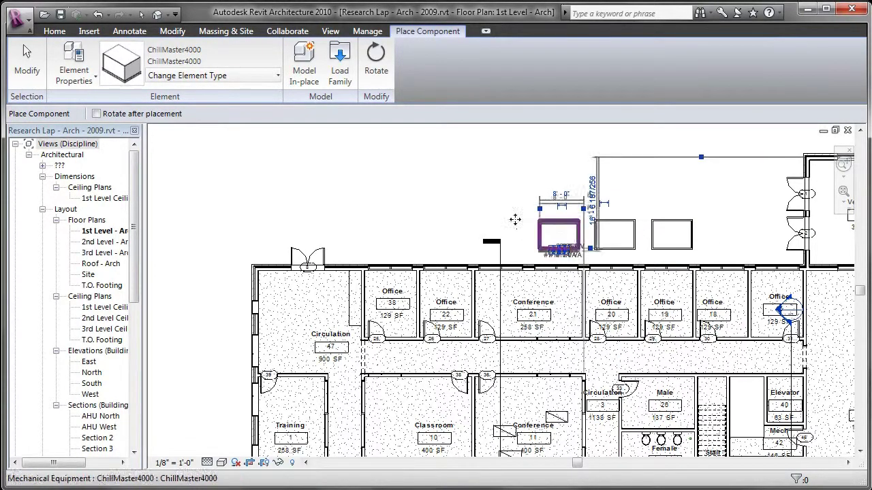
Step: Finish placing chillers and window-select all three placed units
right_click(523, 226)
key(Escape)
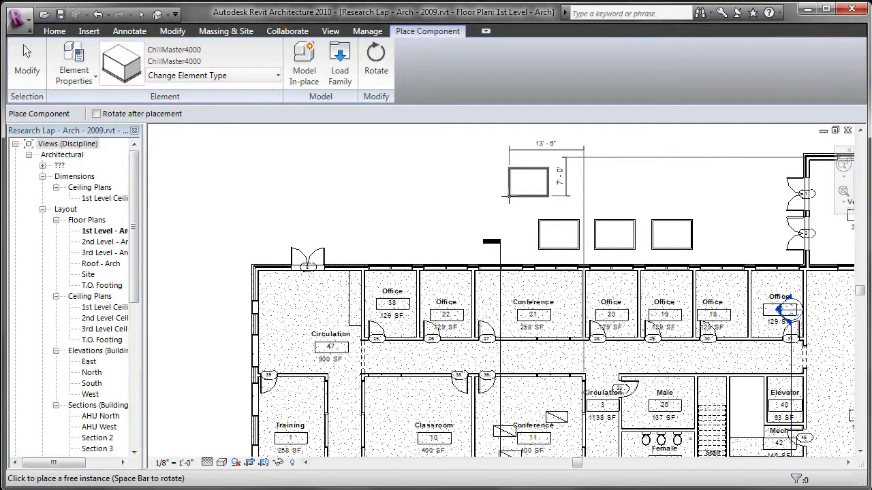
key(Escape)
drag(530, 199, 708, 264)
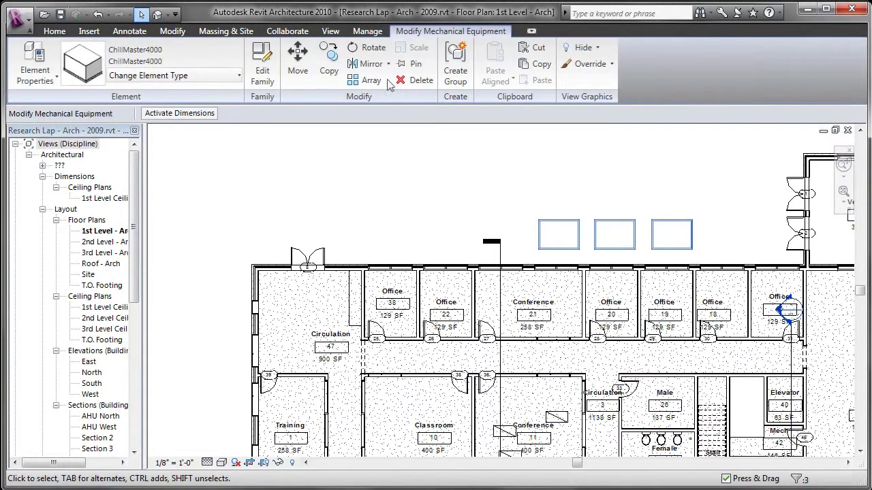
Step: Rotate the three selected chiller units 180° from a vertical start ray
click(368, 48)
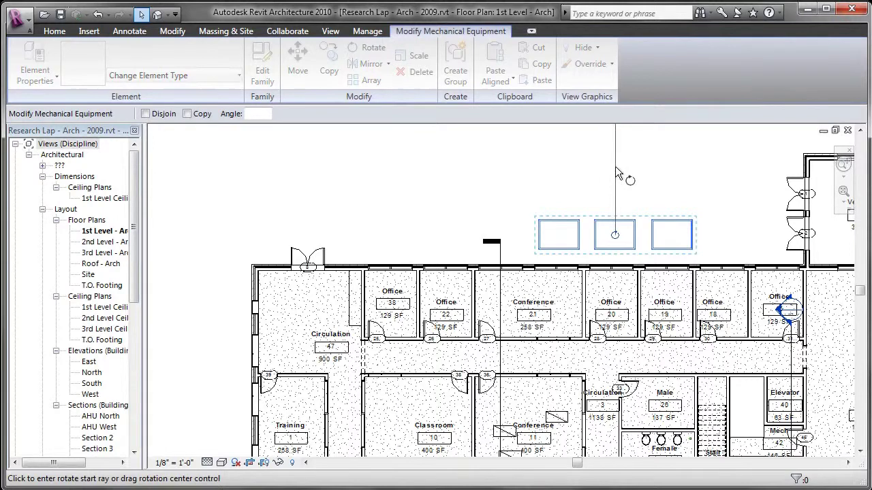
click(615, 166)
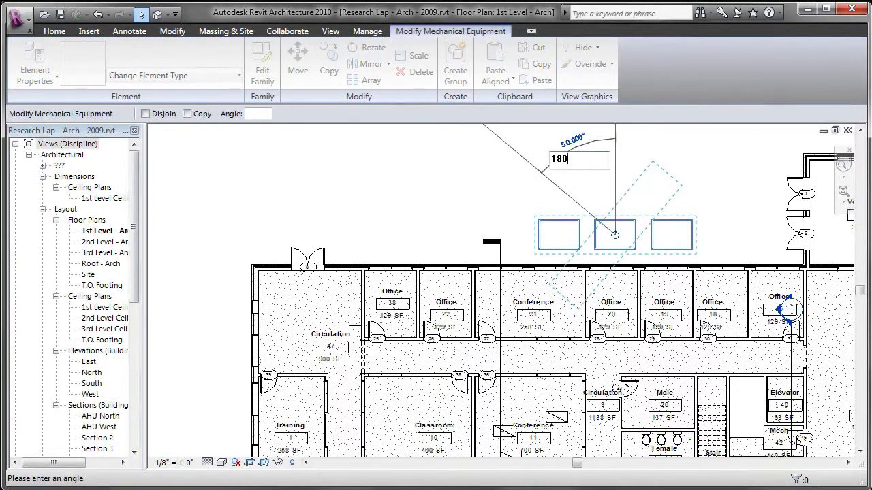
text(180)
key(Return)
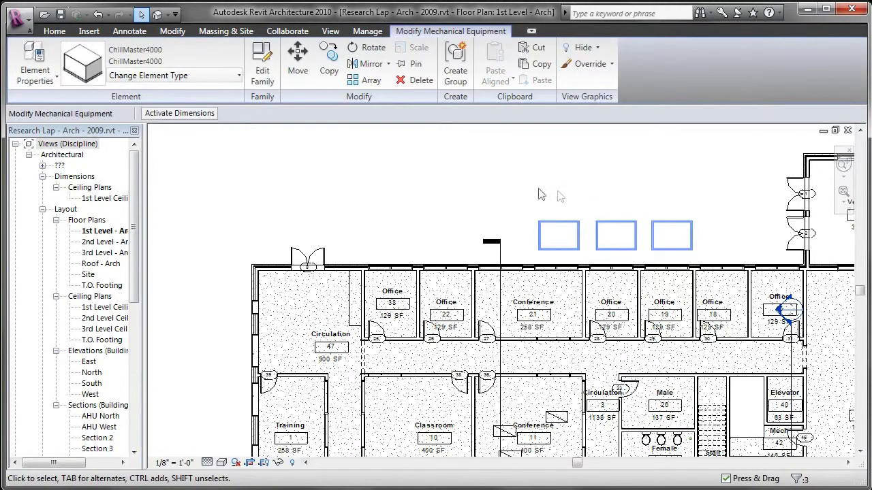
Step: Select the leftmost chiller and move the view toward the building's 3D view
click(554, 225)
scroll(554, 225, down, 1)
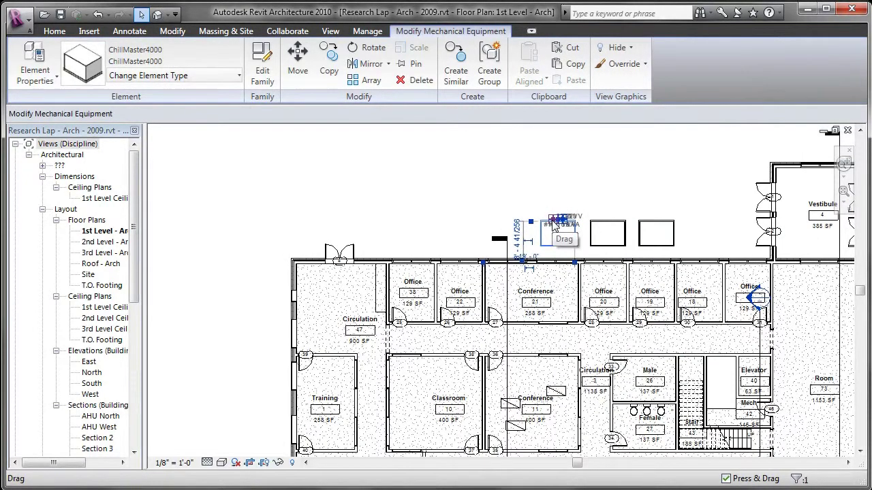
middle_drag(573, 269, 554, 335)
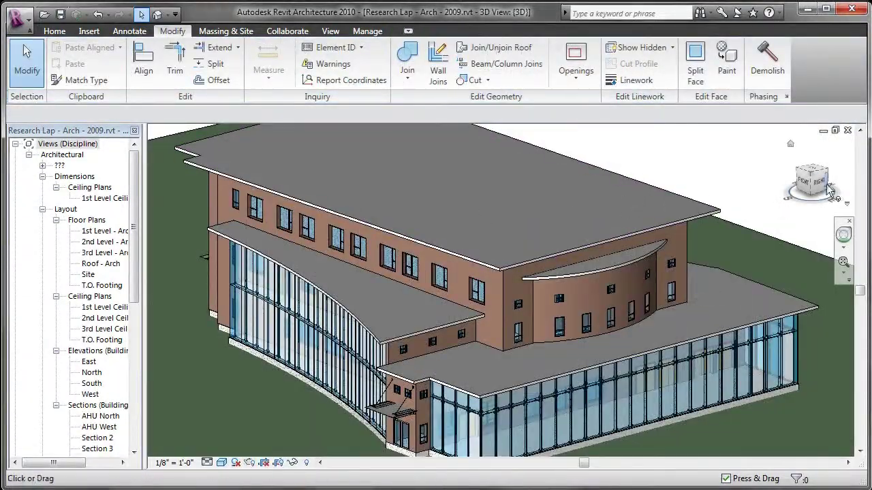
Step: Orbit around the building and zoom in on the three chillers by the brick wall
drag(827, 206, 770, 208)
shift+middle_drag(516, 308, 477, 231)
scroll(443, 317, up, 6)
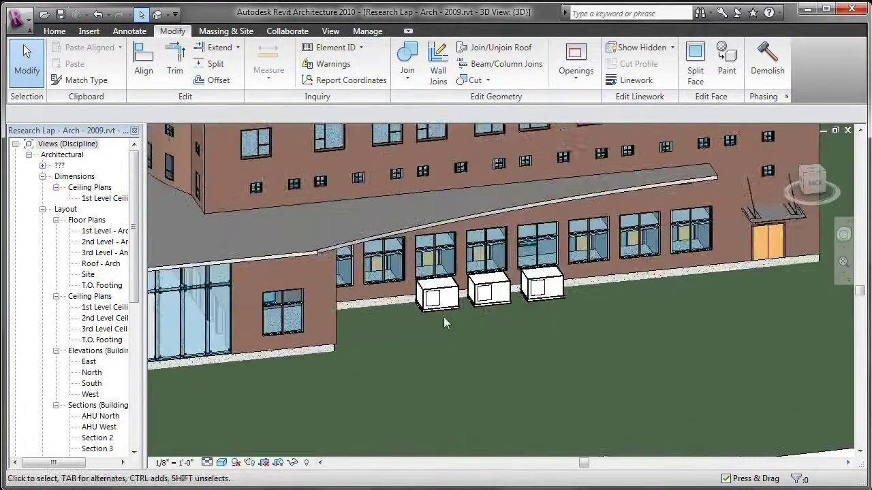
scroll(439, 305, up, 3)
Step: Select one chiller unit, dismiss its shortcut options, and deselect it
click(416, 319)
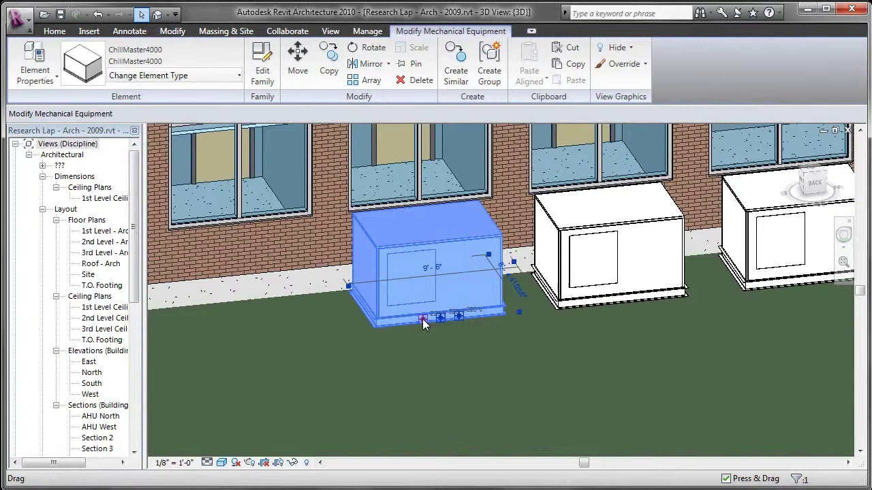
right_click(423, 319)
key(Escape)
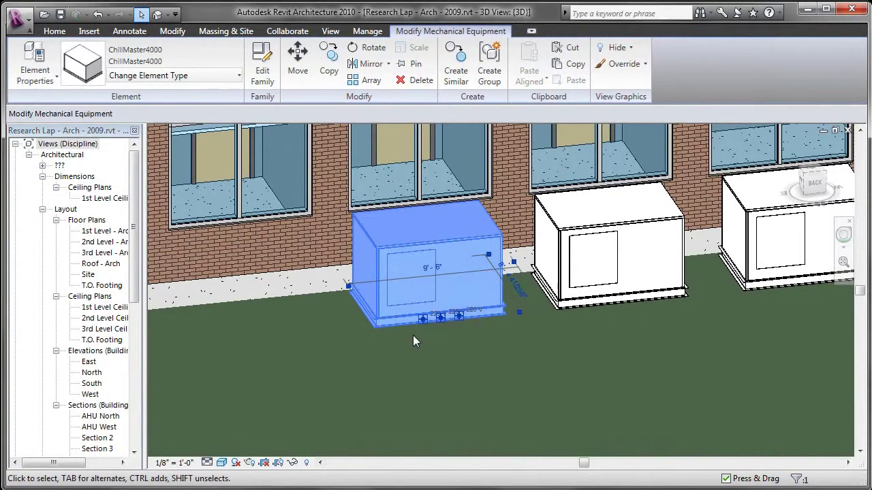
key(Escape)
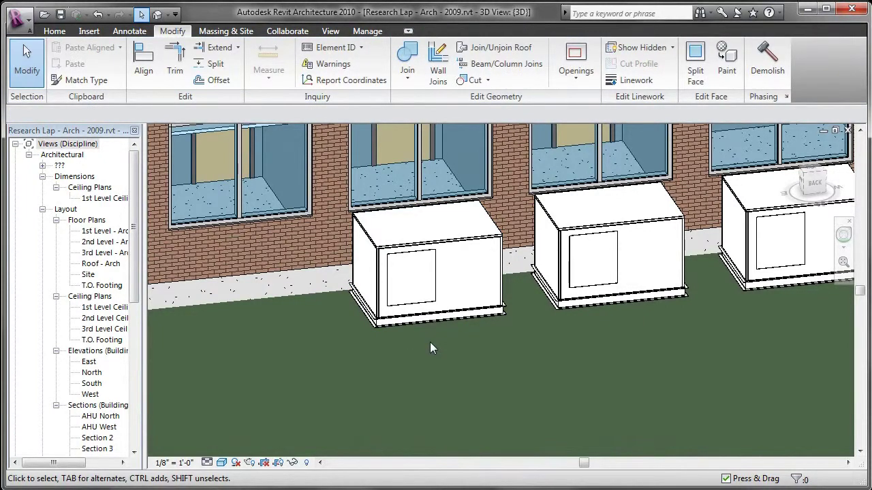